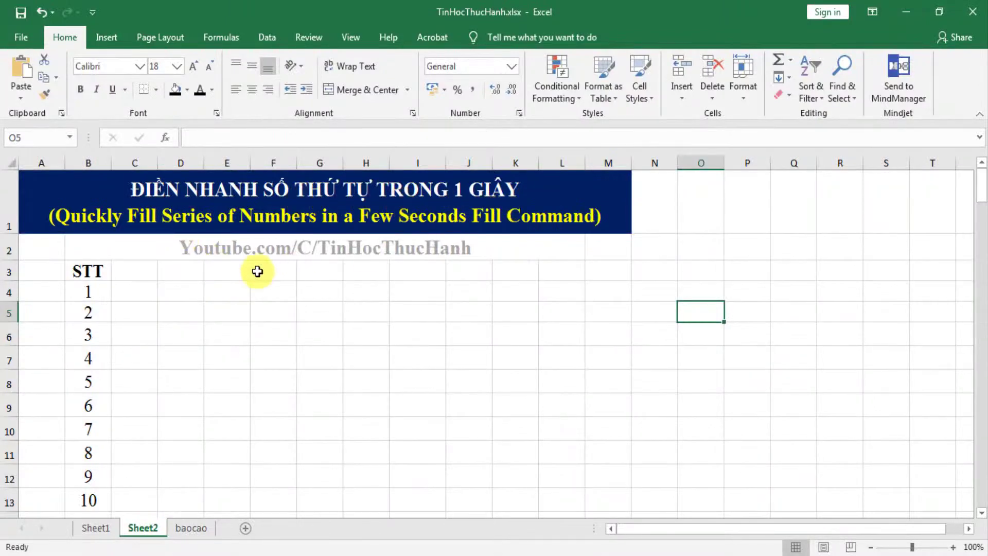
- Enter 1 in C4 and fill it down to C13 as a 1–10 series
click(143, 290)
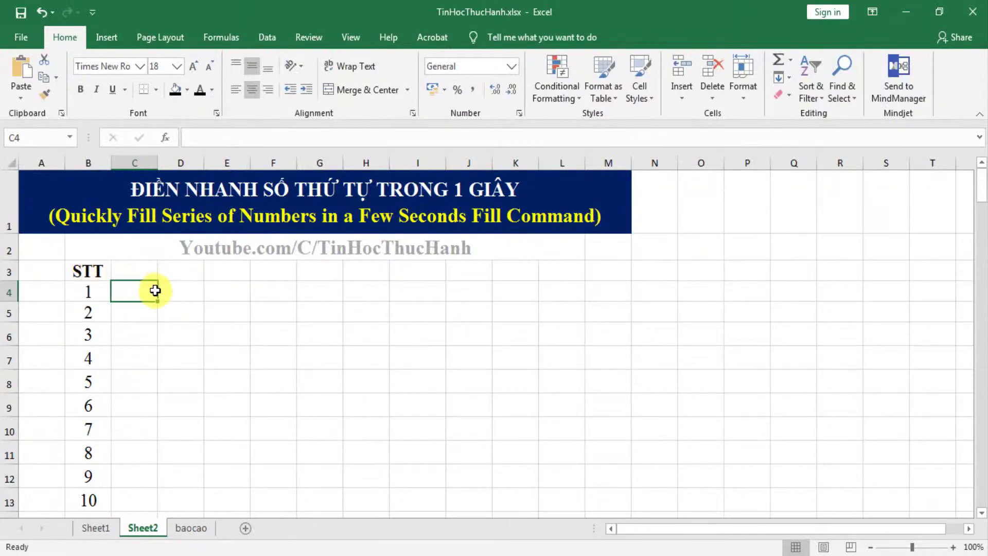
text(1)
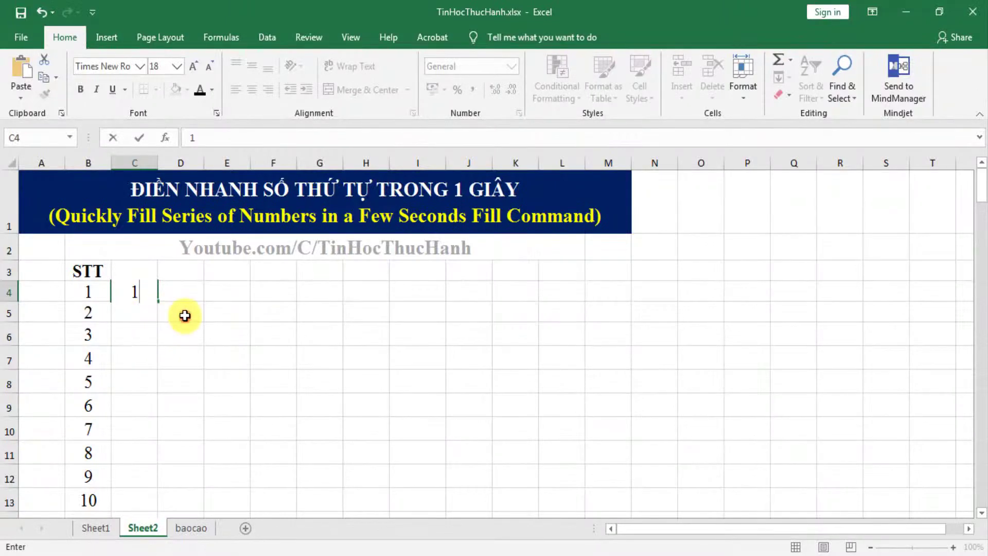
click(184, 314)
click(146, 293)
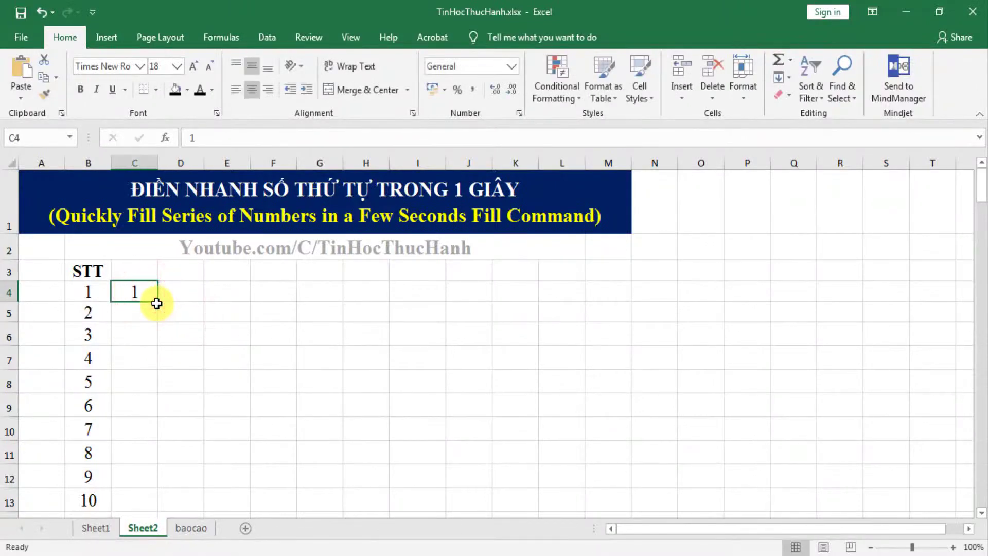
double_click(156, 303)
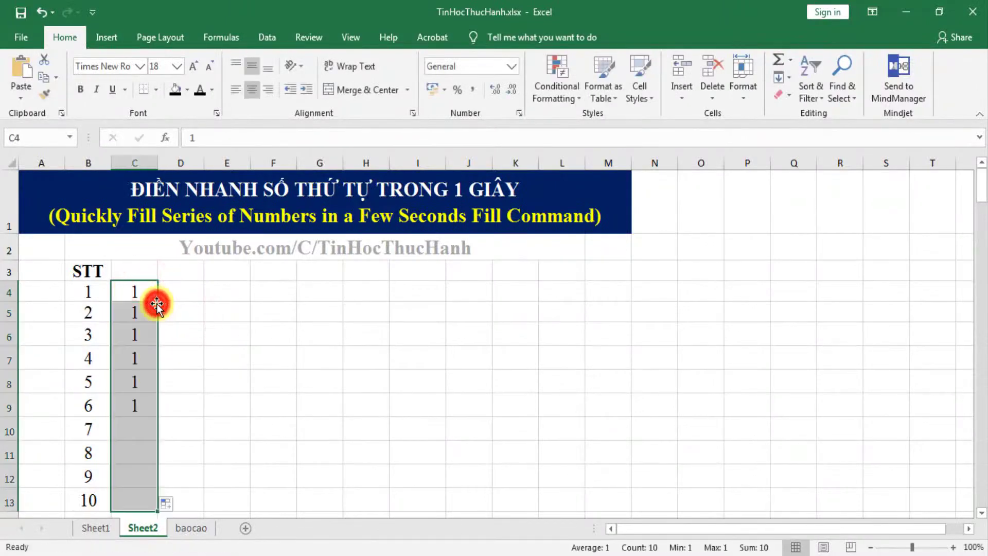
click(165, 509)
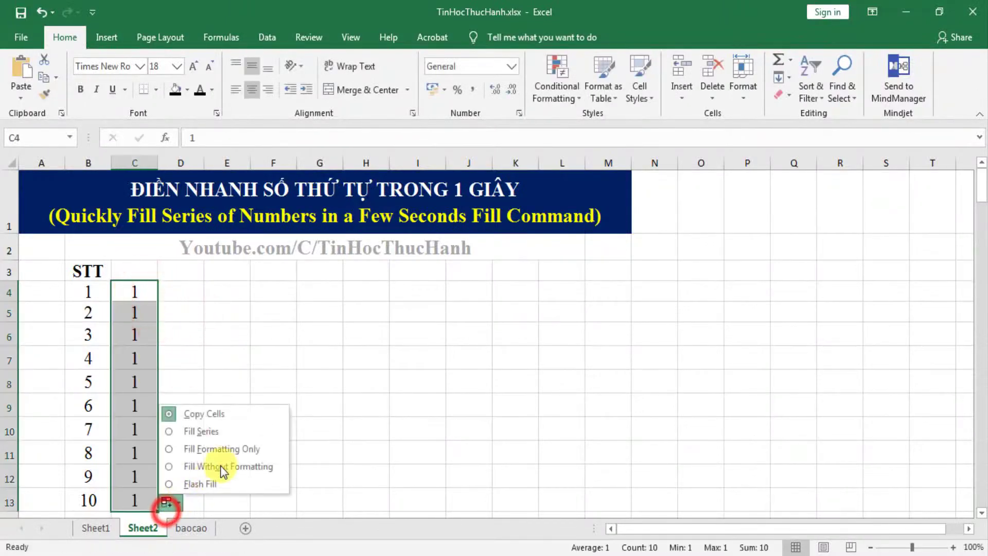
click(216, 432)
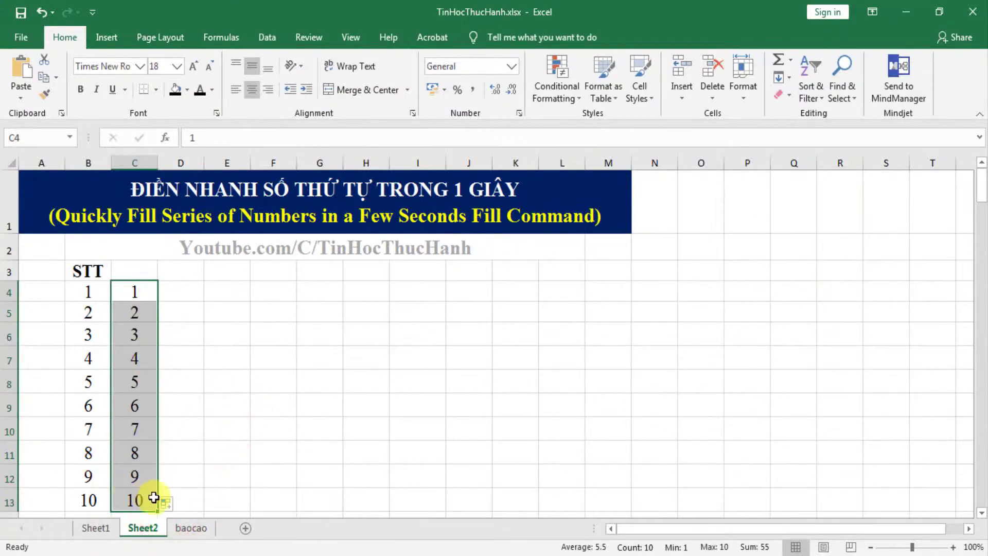
click(166, 292)
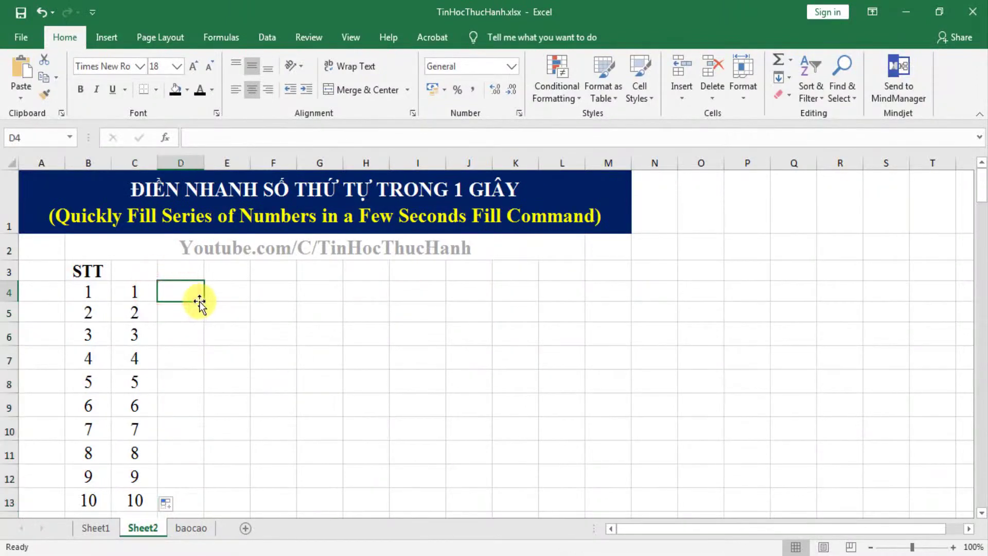
- Enter 1 in D4 and 2 in D5, then extend the pattern to D13 to number 1–10
text(1)
click(234, 311)
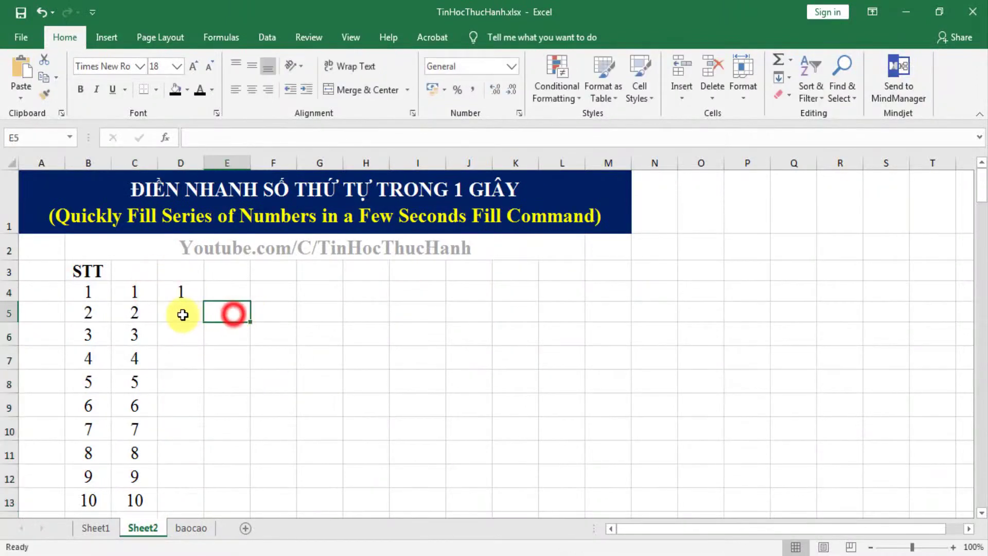
click(184, 314)
text(2)
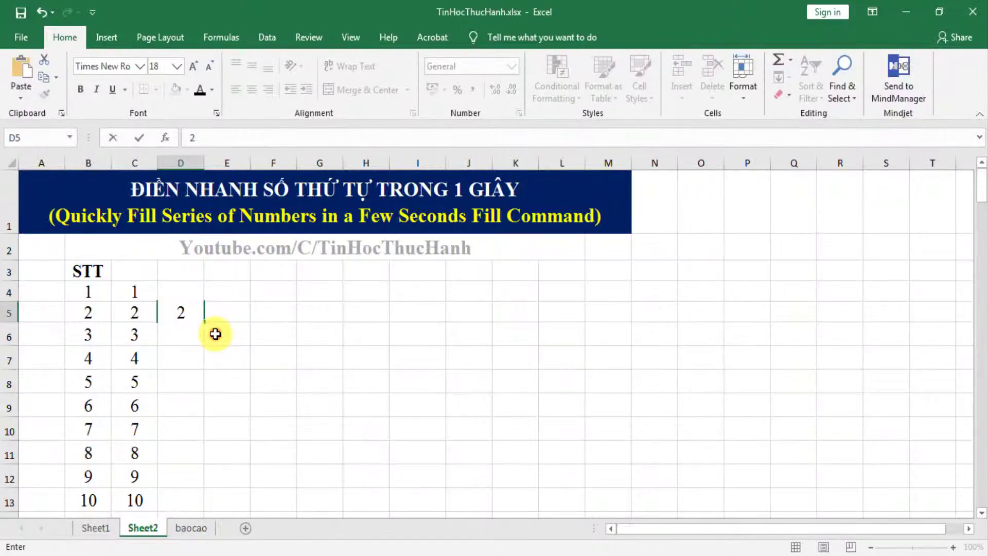
click(215, 334)
drag(183, 289, 203, 504)
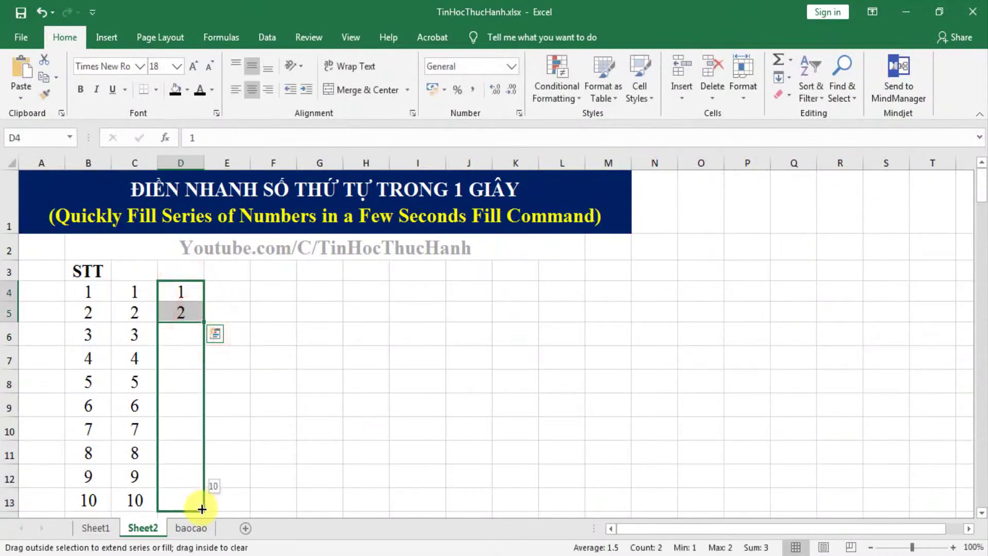
click(229, 308)
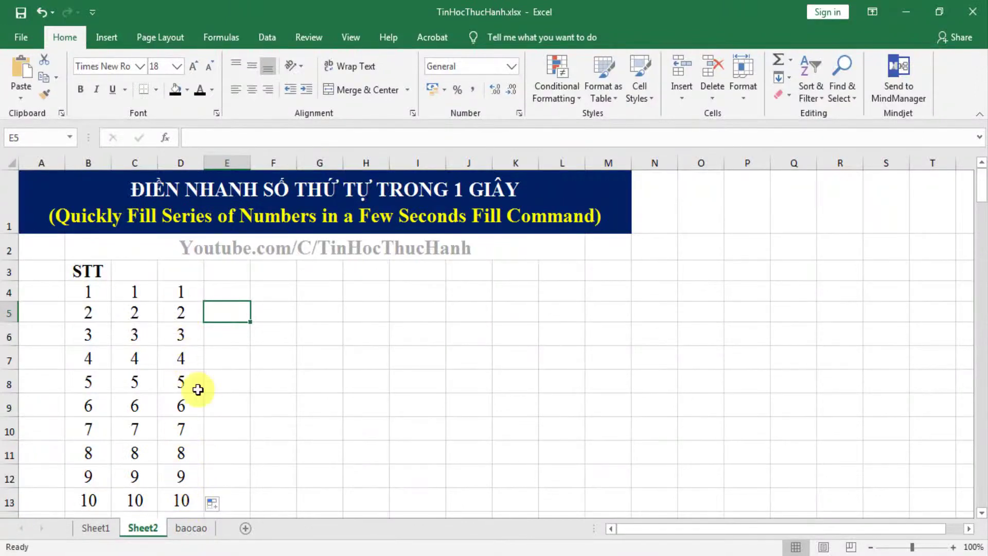
click(186, 293)
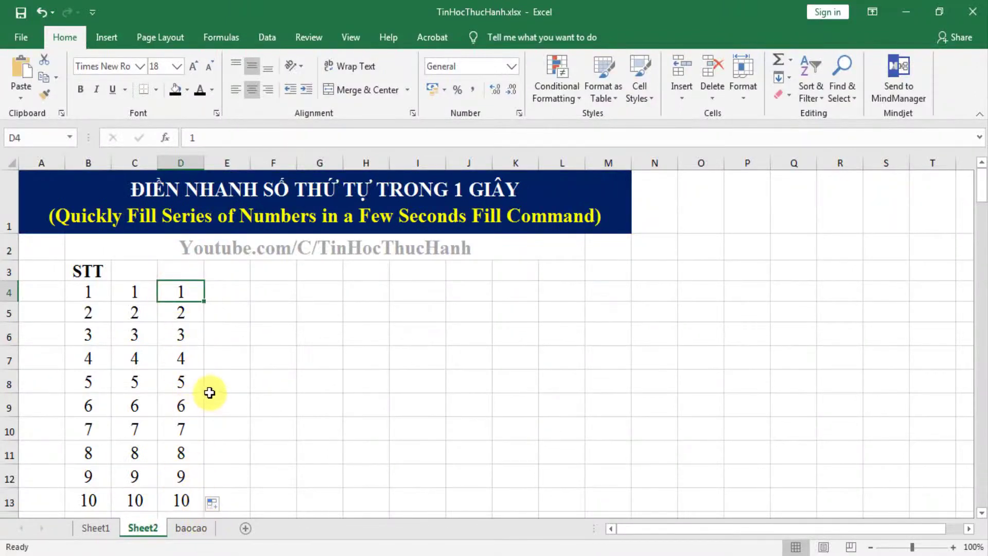
click(229, 300)
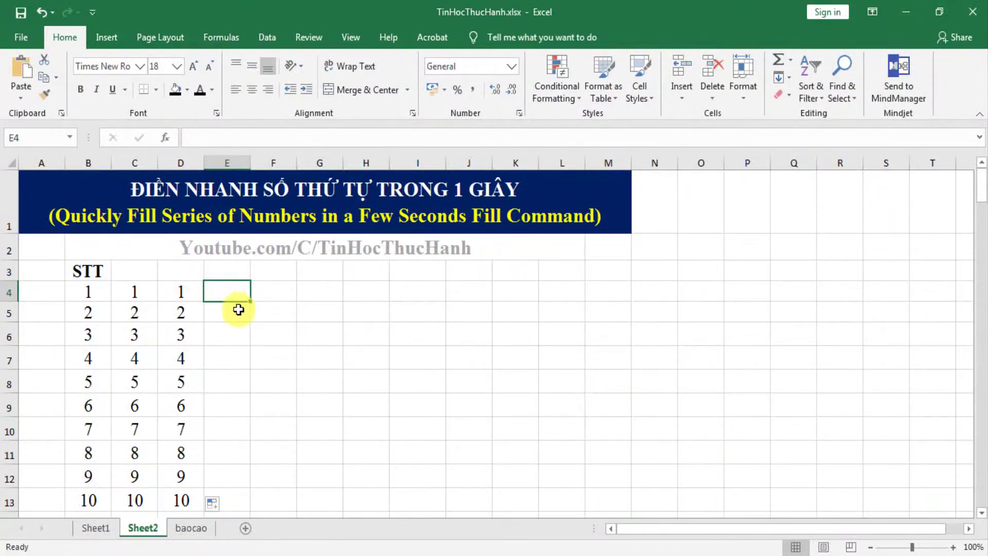
- Enter 1 in cell E4 as the start of a fourth numbered column
text(1)
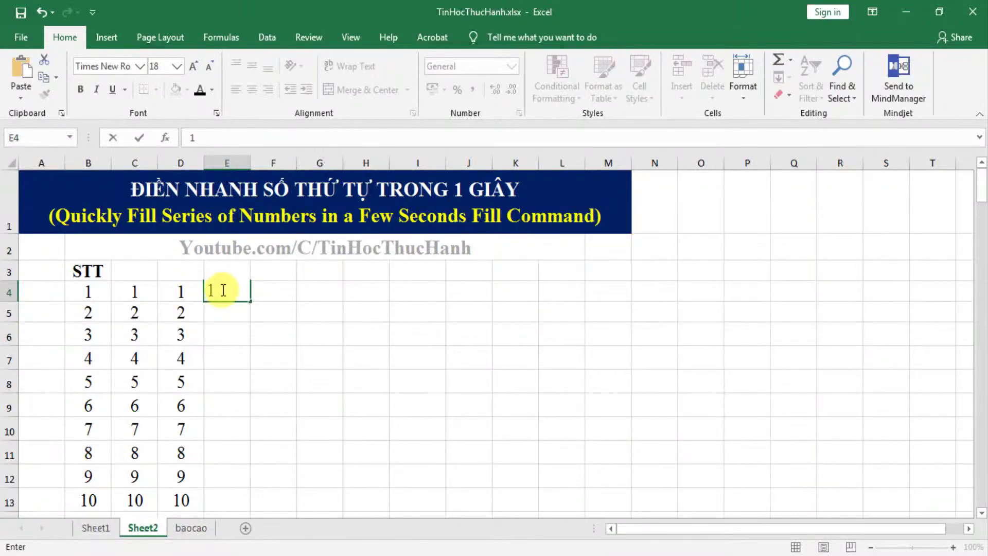
click(218, 312)
click(227, 288)
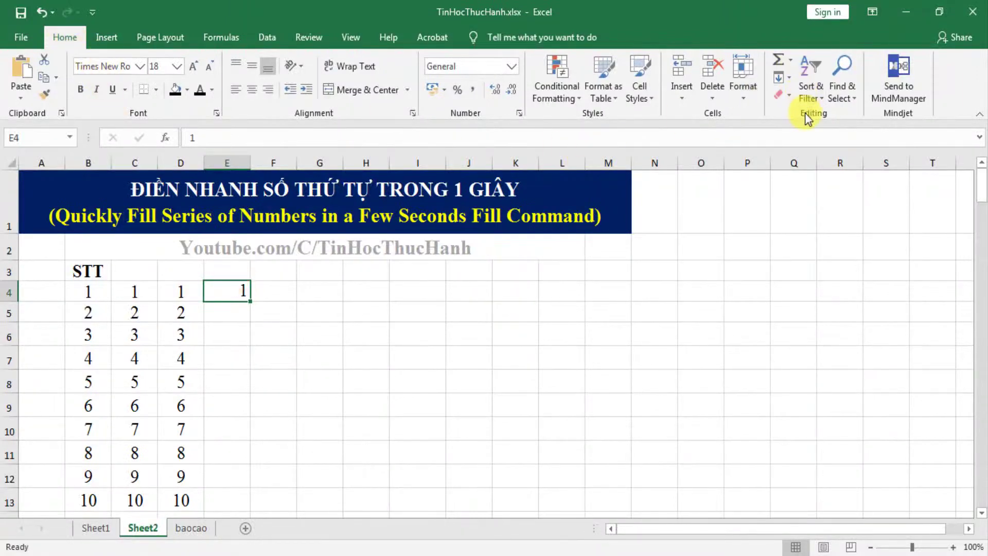
- Fill column E from E4 as a linear series in columns, step 1, stop value 1000
click(788, 78)
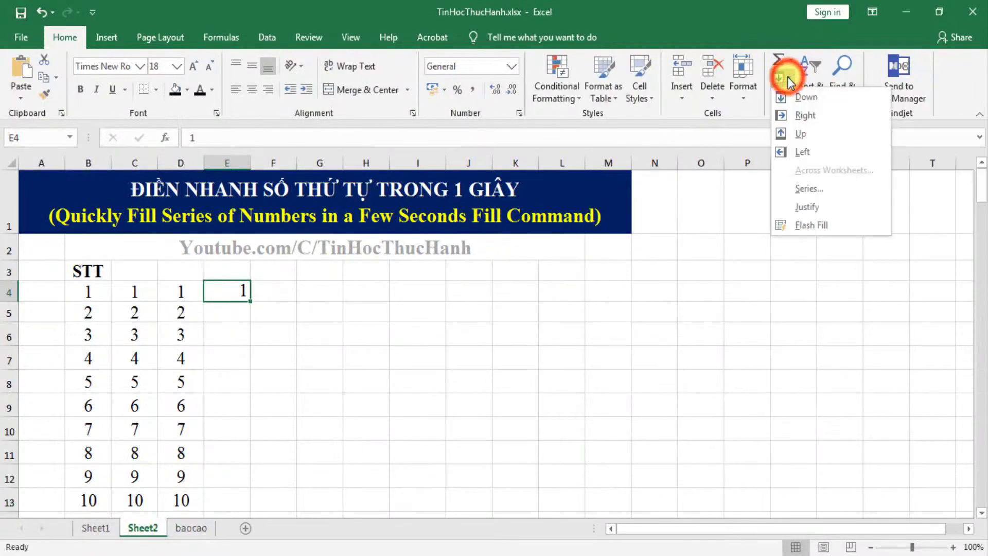
click(832, 192)
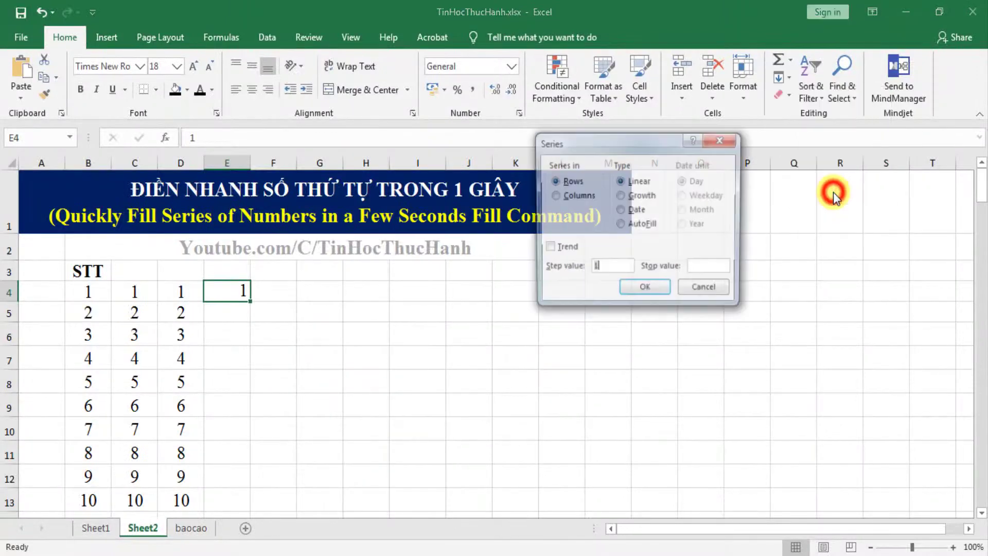
drag(652, 150, 544, 246)
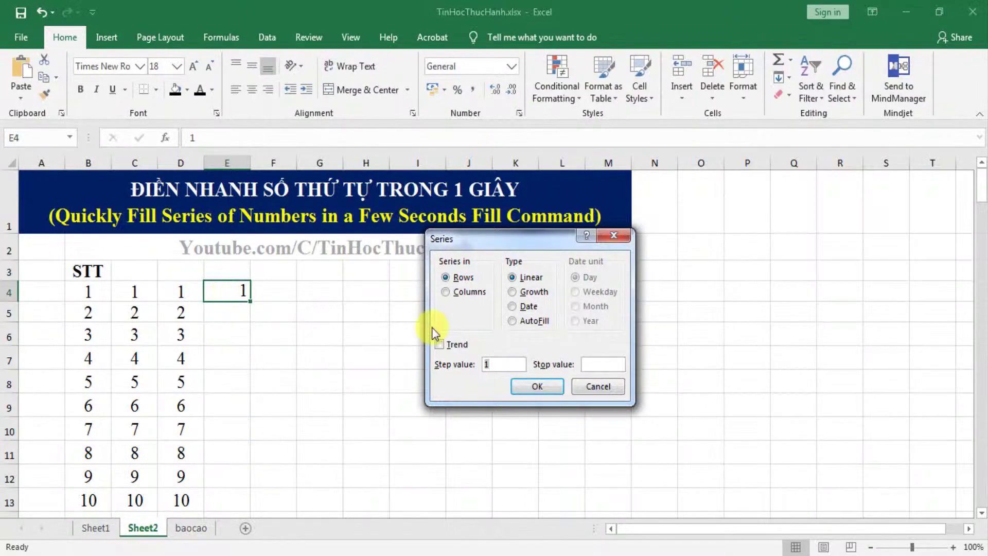
click(445, 291)
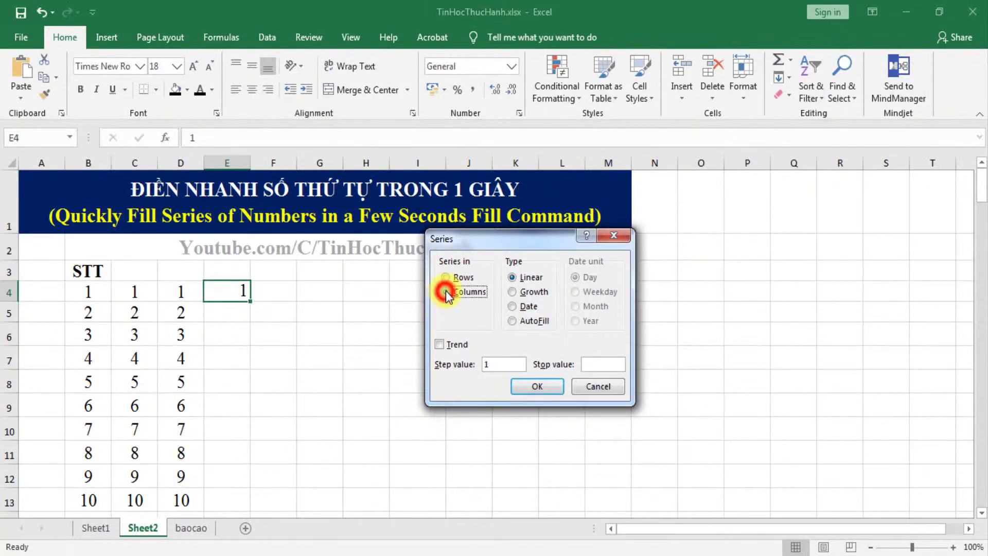
click(503, 364)
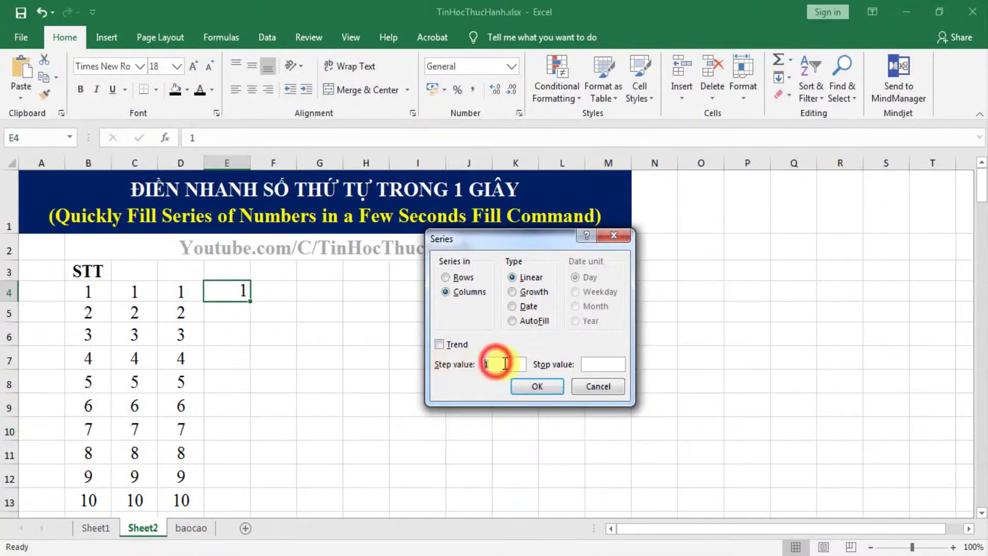
click(597, 365)
text(1000)
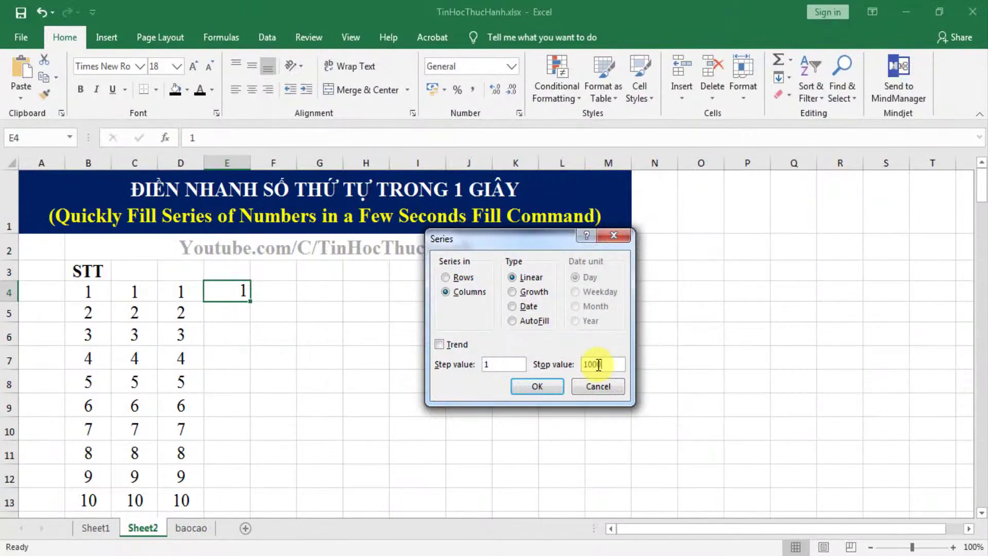
click(537, 386)
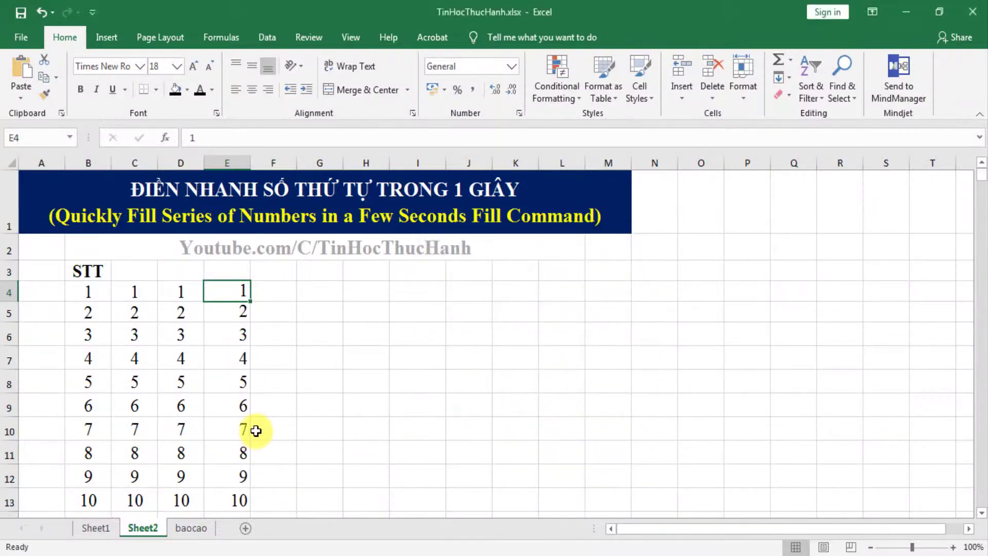
- Check that column E ends at 1000, then return to E4 and the top of Sheet2
key(ctrl+Down)
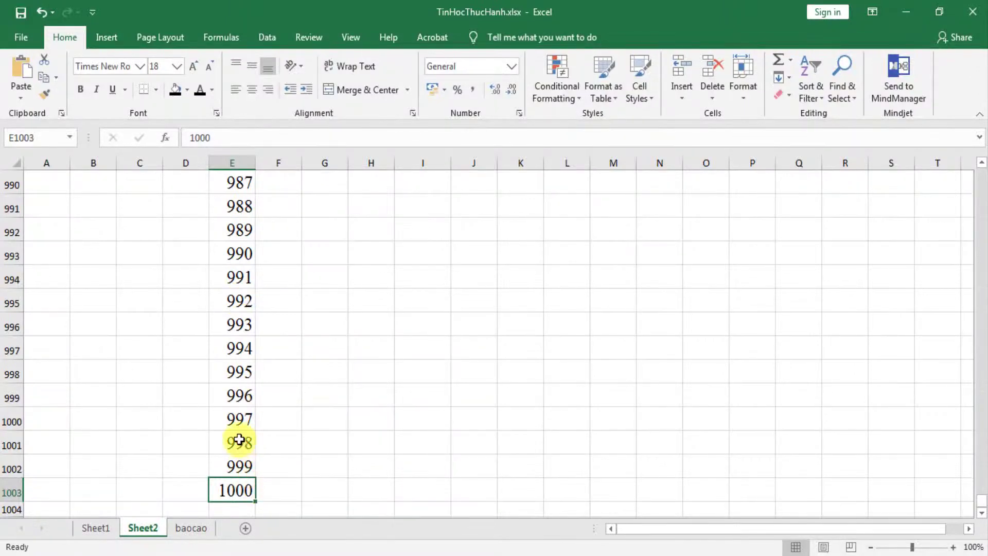
key(ctrl+Up)
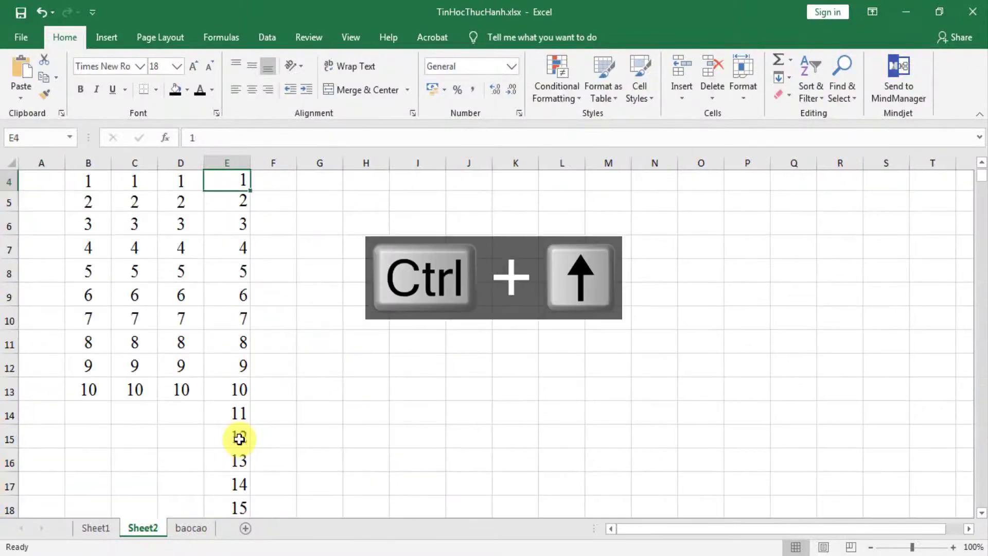
scroll(239, 438, up, 1)
click(265, 292)
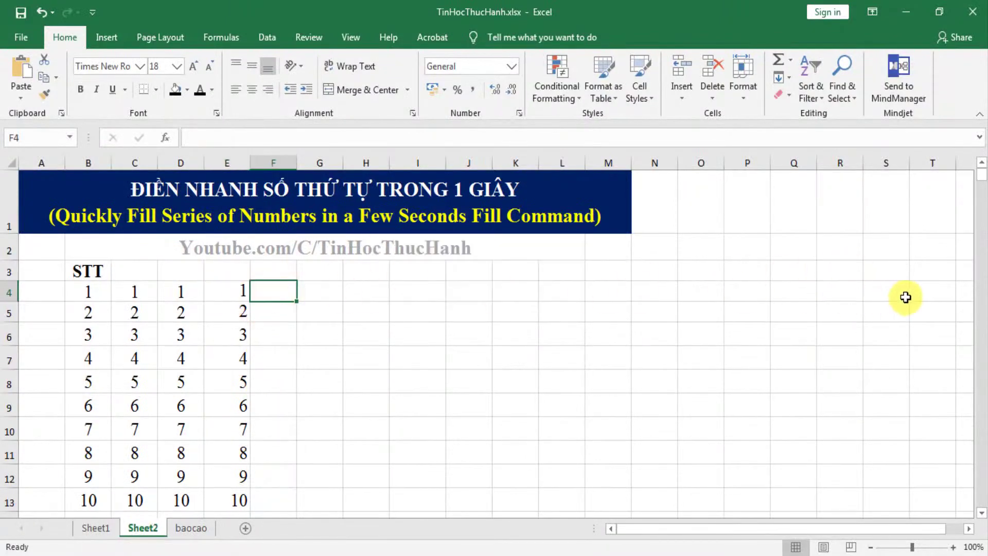
- Fill row 4 from E4 as a series in rows, step 1, stop value 10000
click(244, 295)
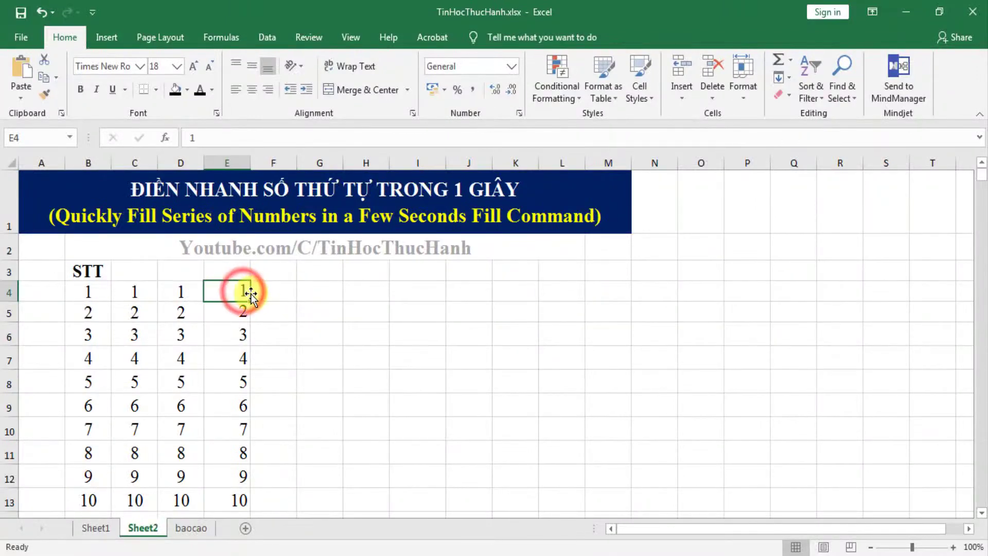
click(792, 78)
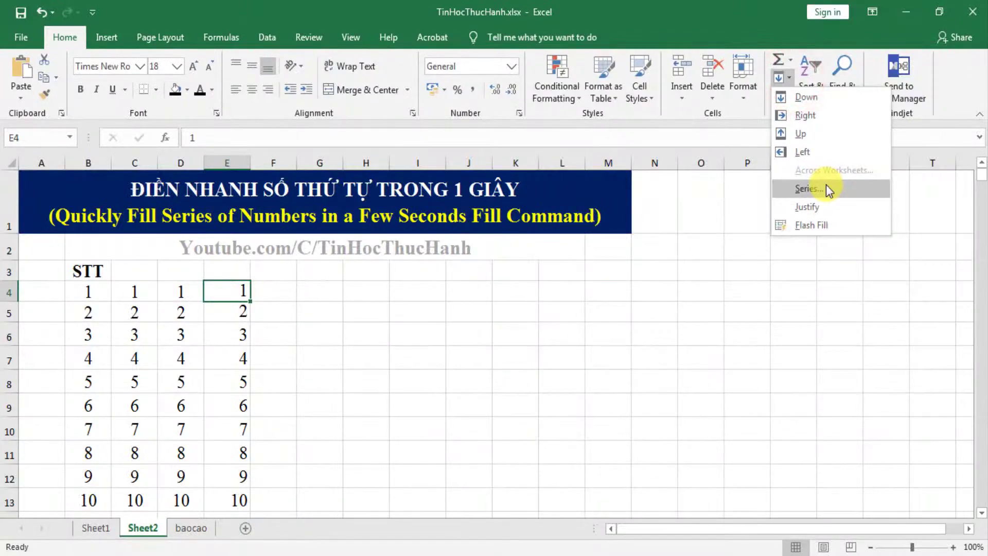
click(807, 188)
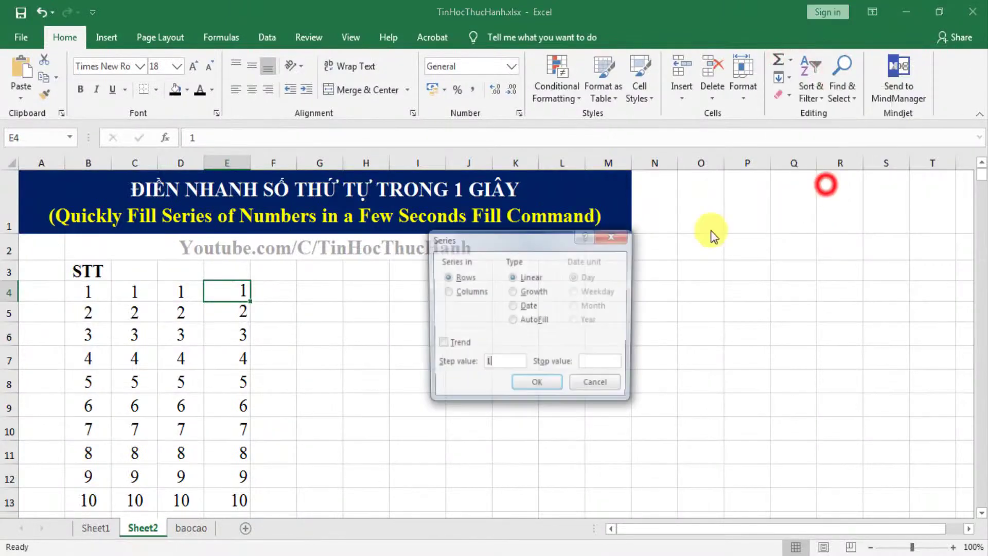
click(452, 281)
click(497, 364)
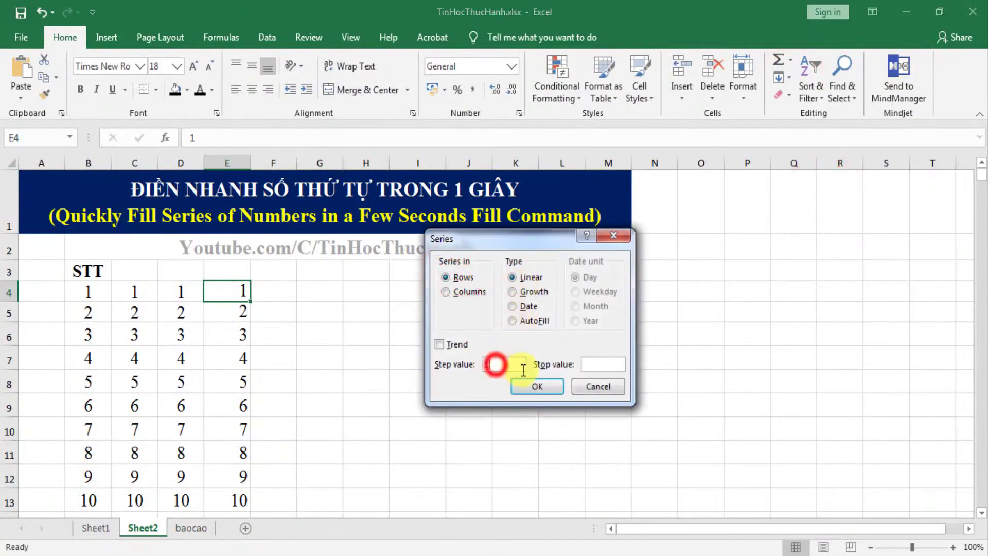
click(595, 364)
text(10000)
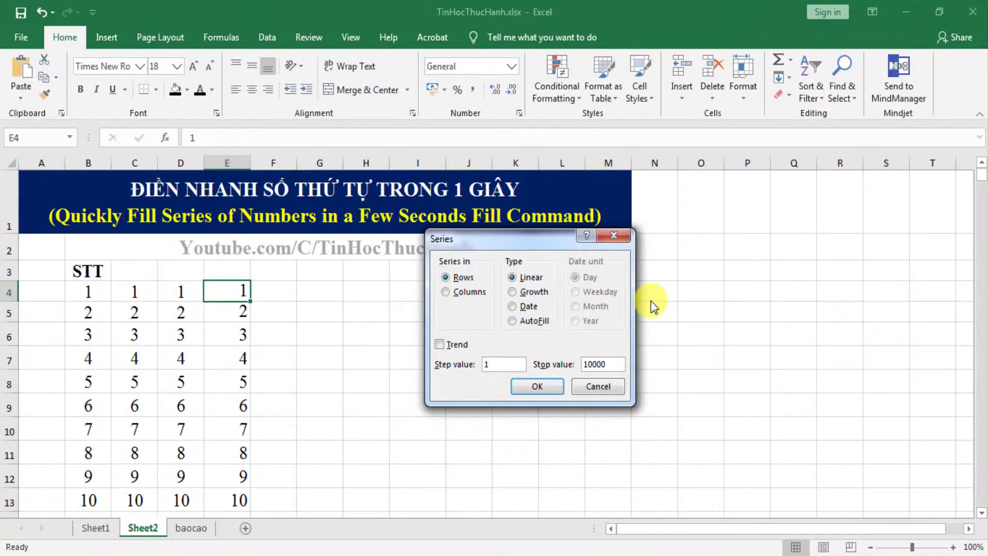
click(546, 388)
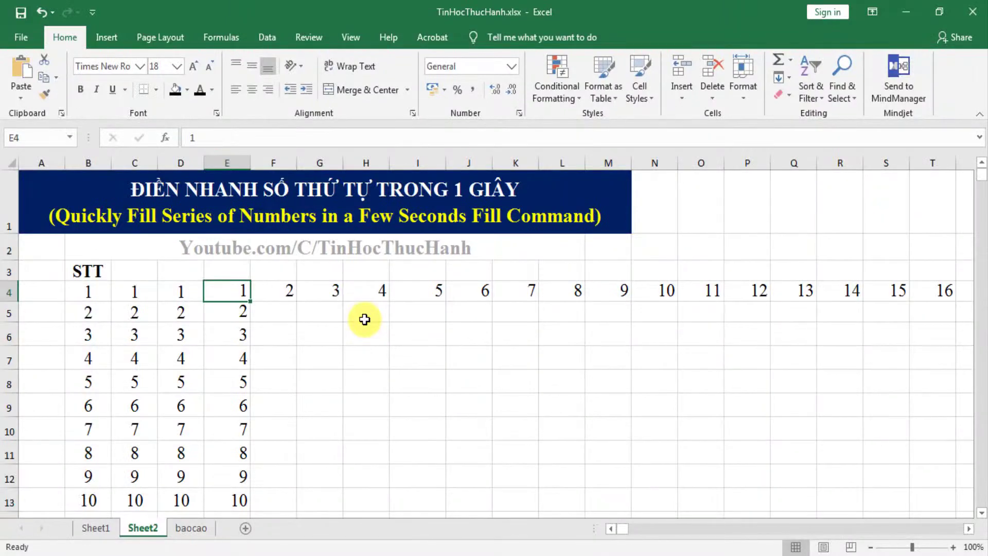
- Widen column NTT so 10000 shows in NTT4, then return to the start of row 4
key(ctrl+Right)
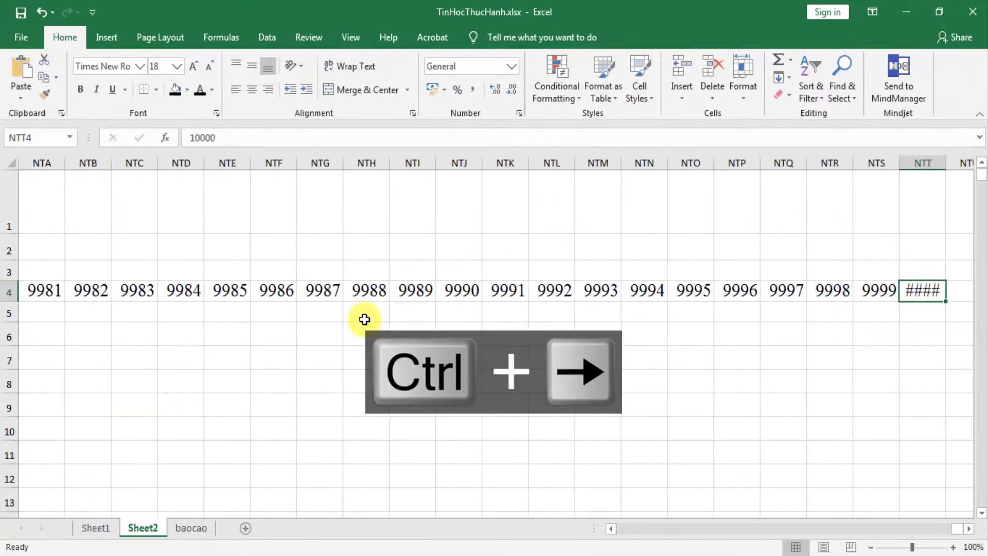
drag(946, 163, 973, 163)
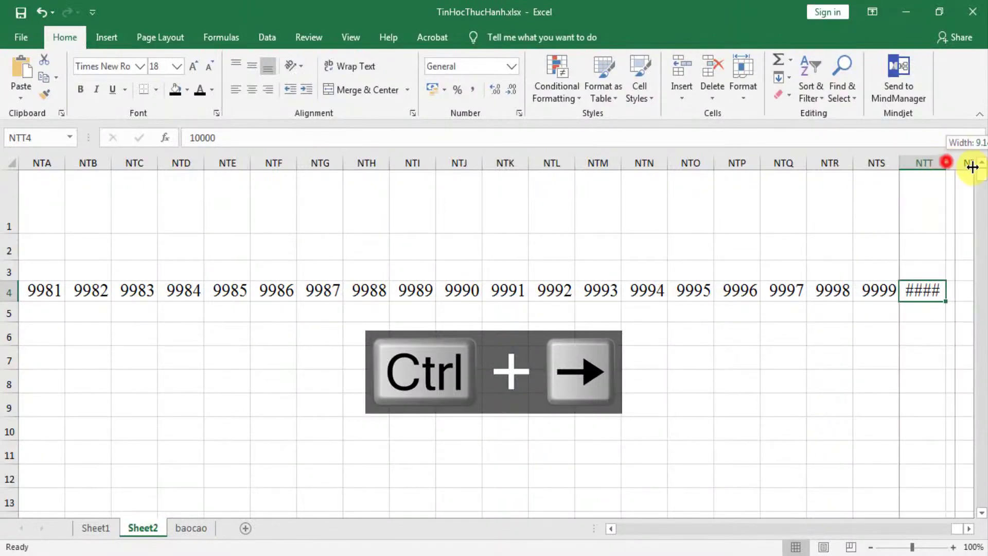
double_click(915, 288)
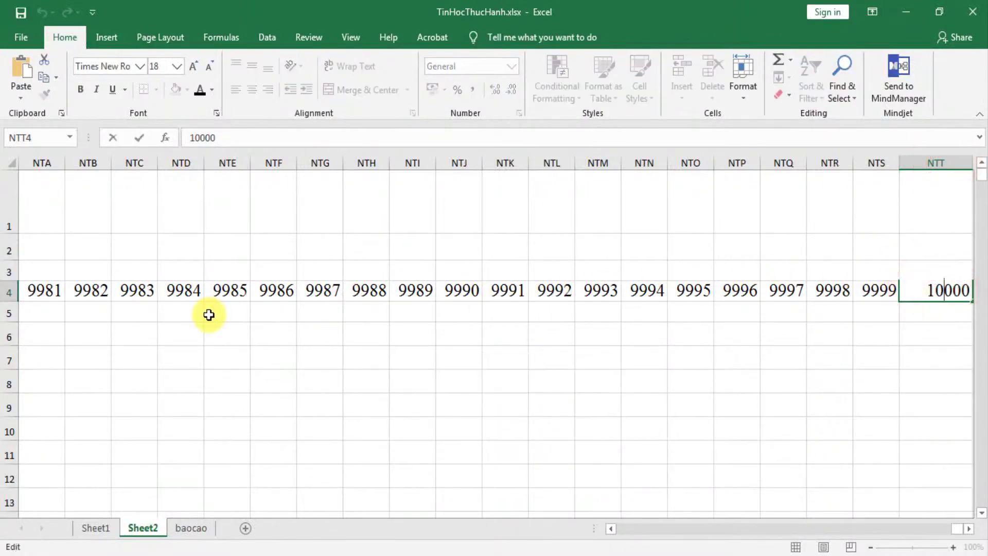
key(ctrl+Left)
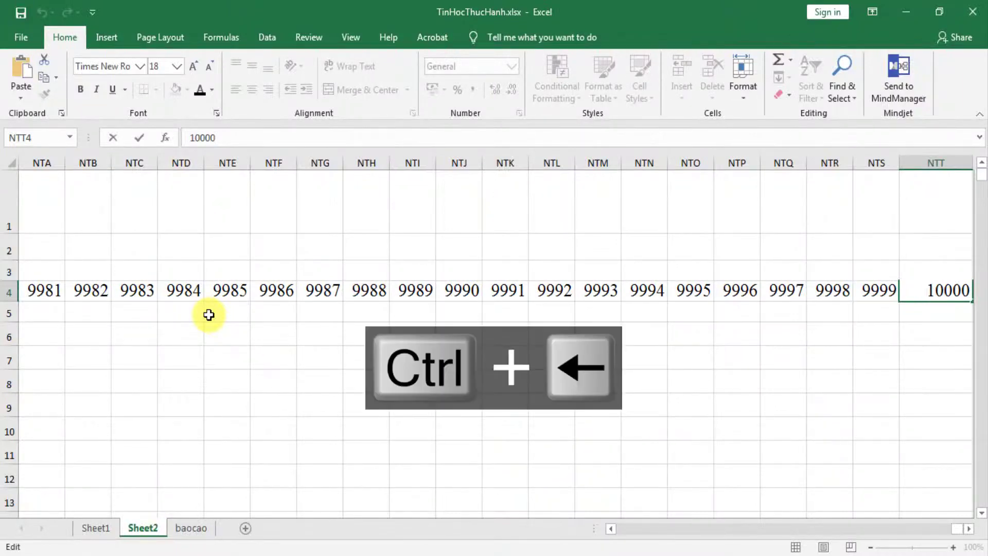
click(312, 269)
key(ctrl+Left)
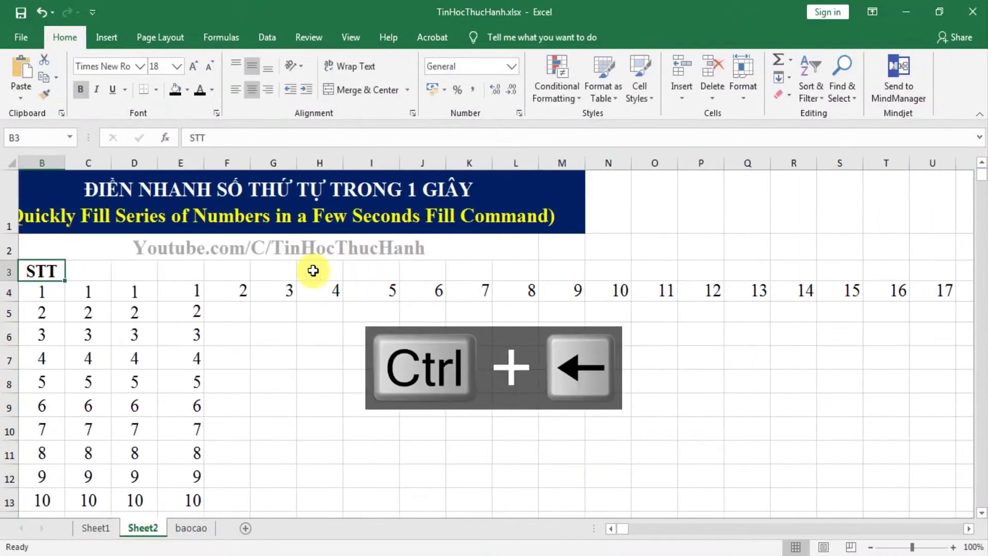
click(225, 290)
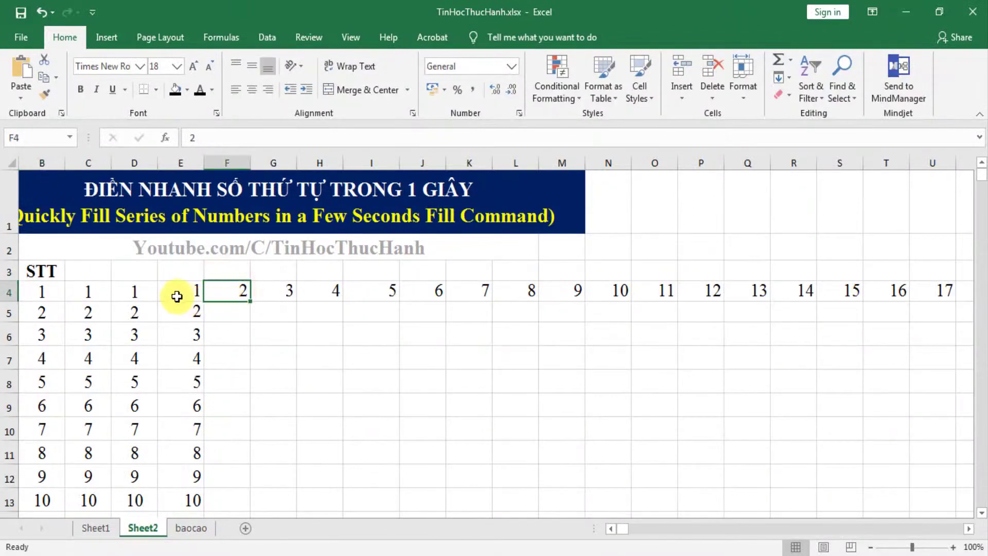
- Undo the column widening and the row 4 series fill, then reselect E4
click(40, 16)
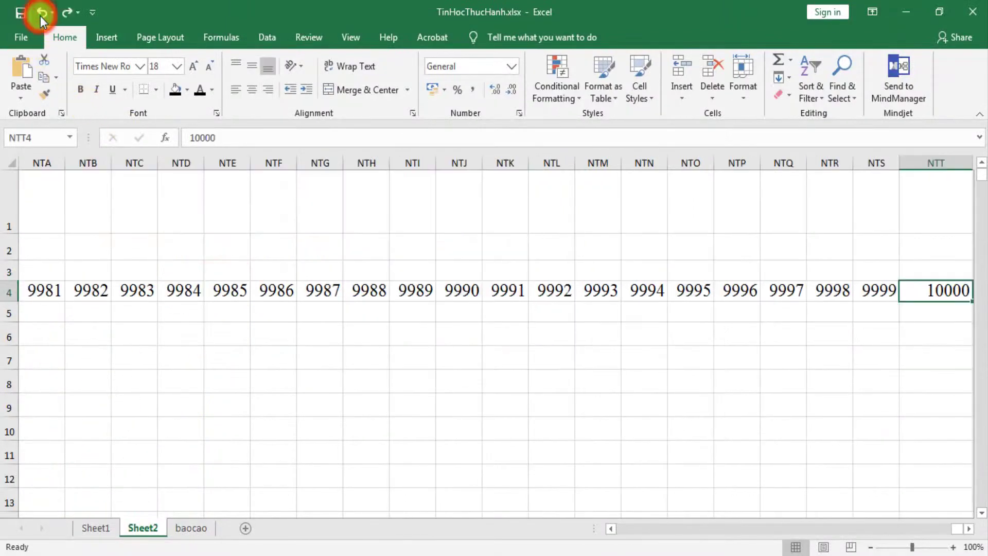
click(40, 16)
click(41, 17)
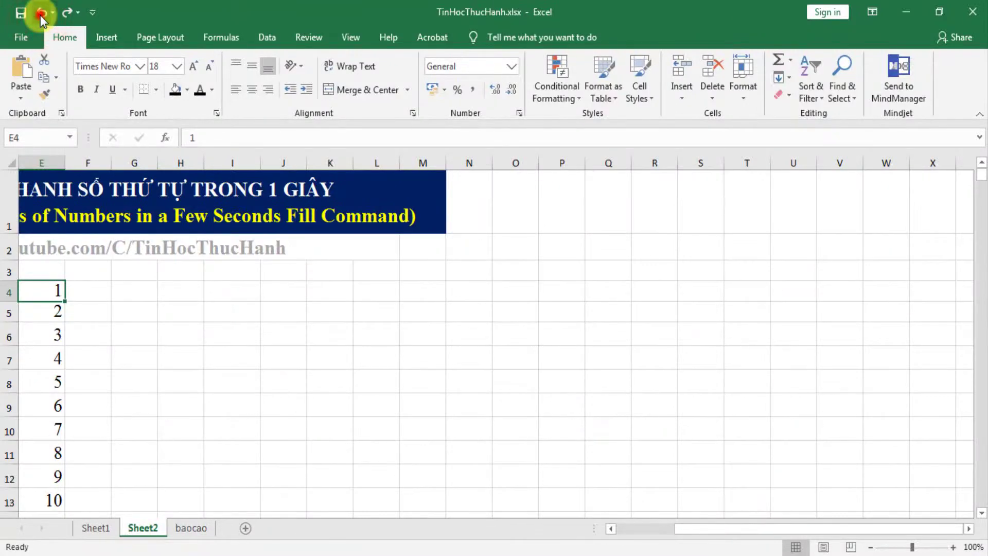
drag(699, 527, 639, 532)
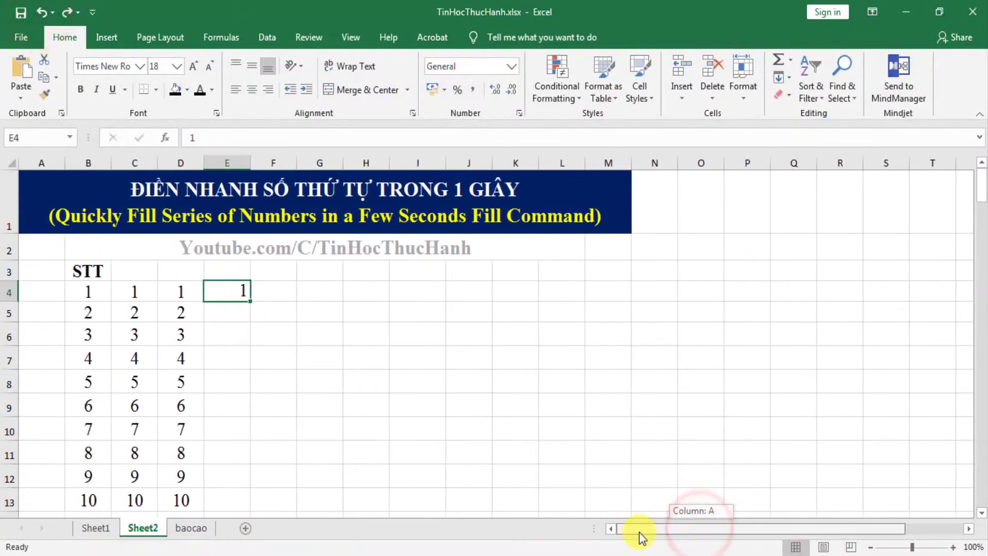
click(237, 308)
click(237, 291)
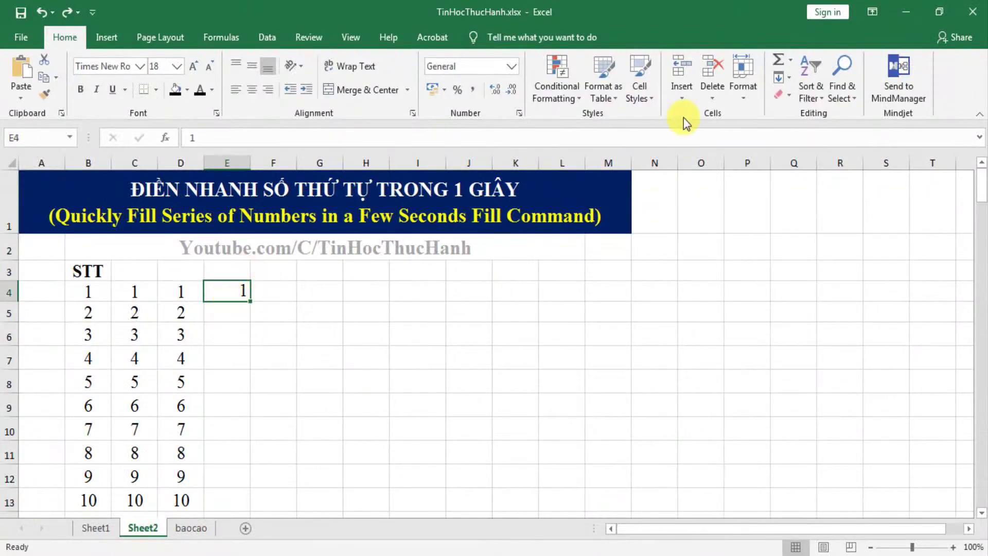
- Fill row 4 from E4 with odd numbers as a linear series, step 2, stop value 99
click(789, 81)
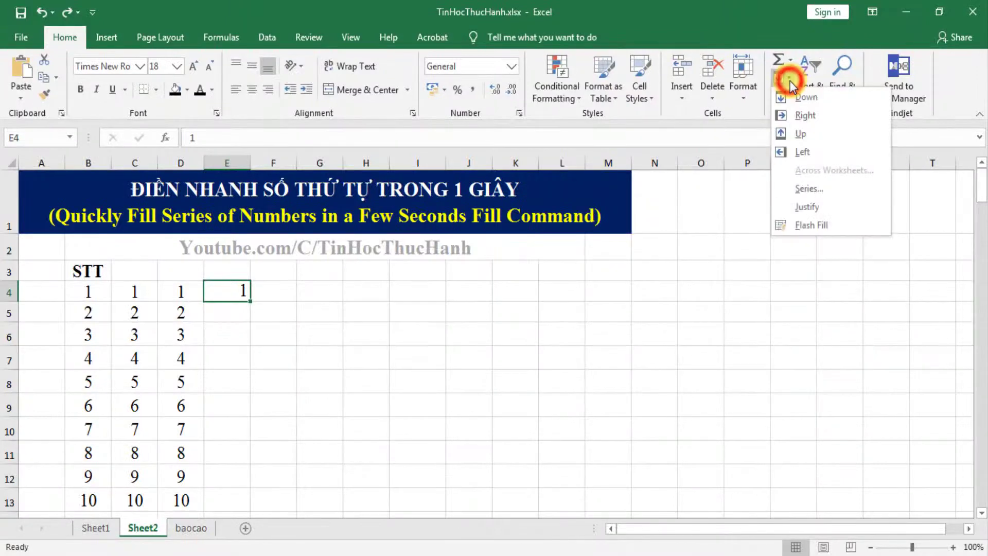
click(819, 188)
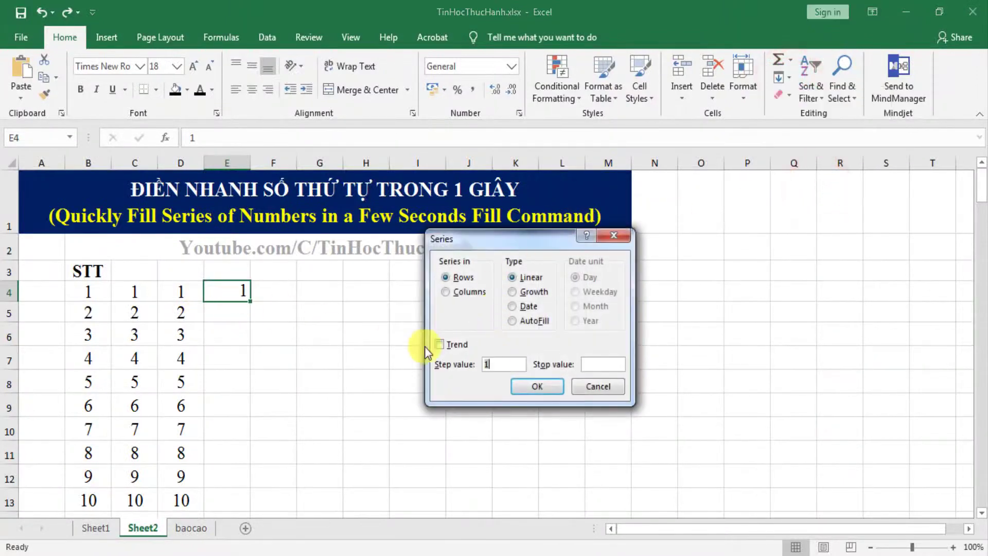
click(497, 362)
click(596, 363)
text(99)
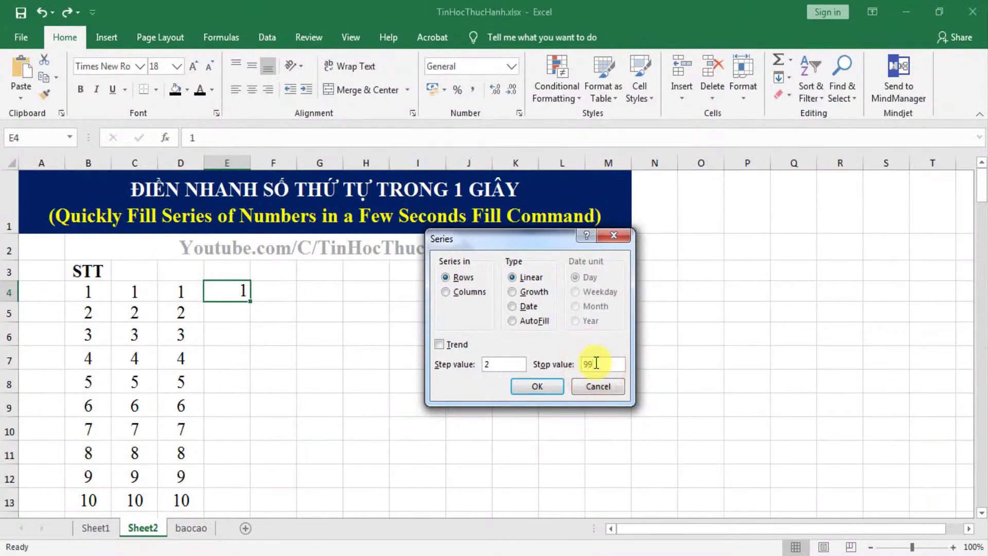
click(535, 387)
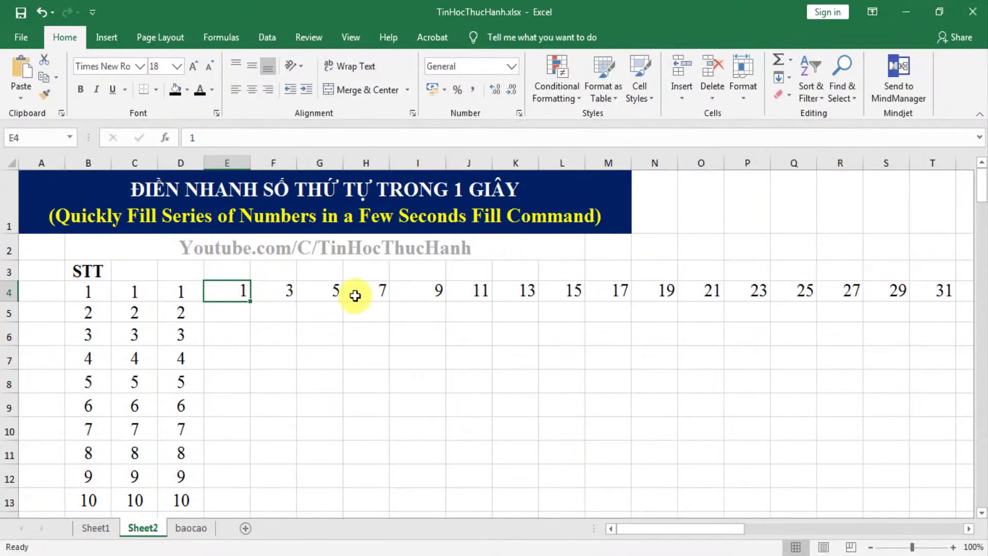
mouse_move(677, 530)
mouse_down()
mouse_move(915, 531)
mouse_move(617, 530)
mouse_up()
- Enter 2 in cell E5 as the start of a new row series
click(224, 319)
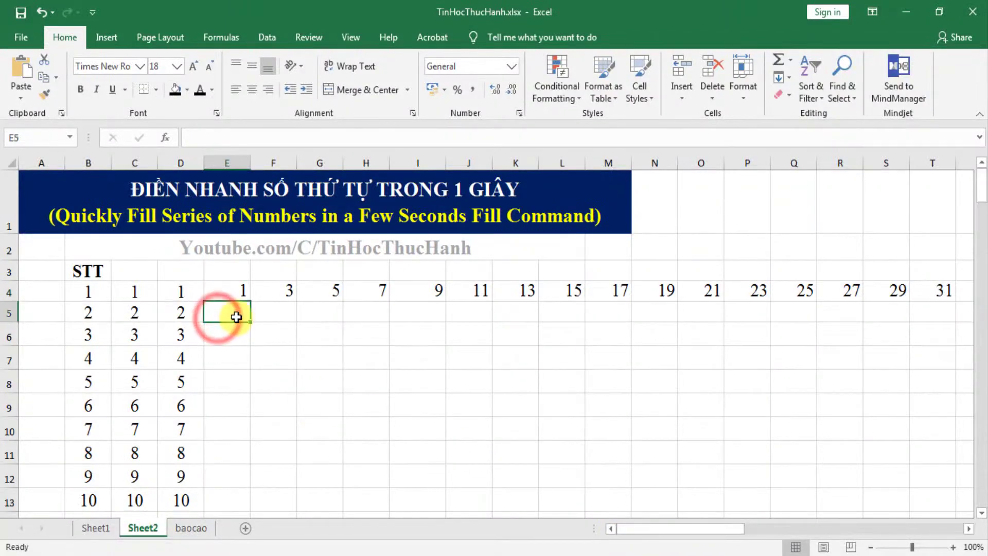
text(2)
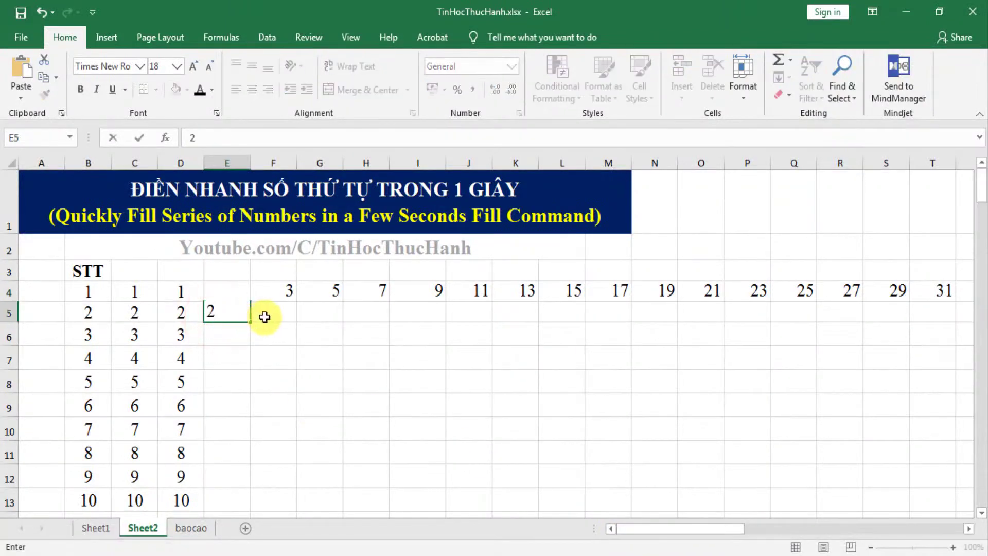
click(264, 315)
click(238, 315)
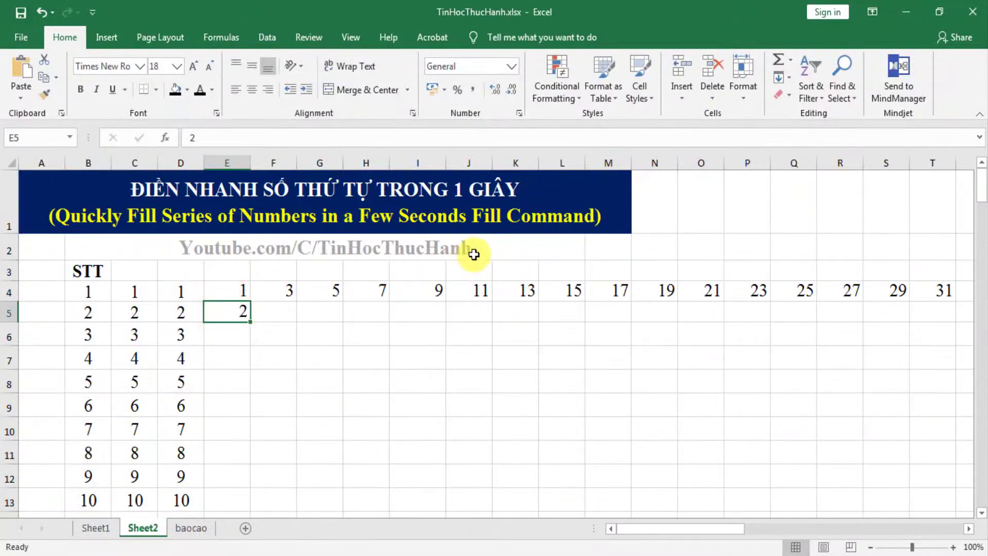
click(782, 78)
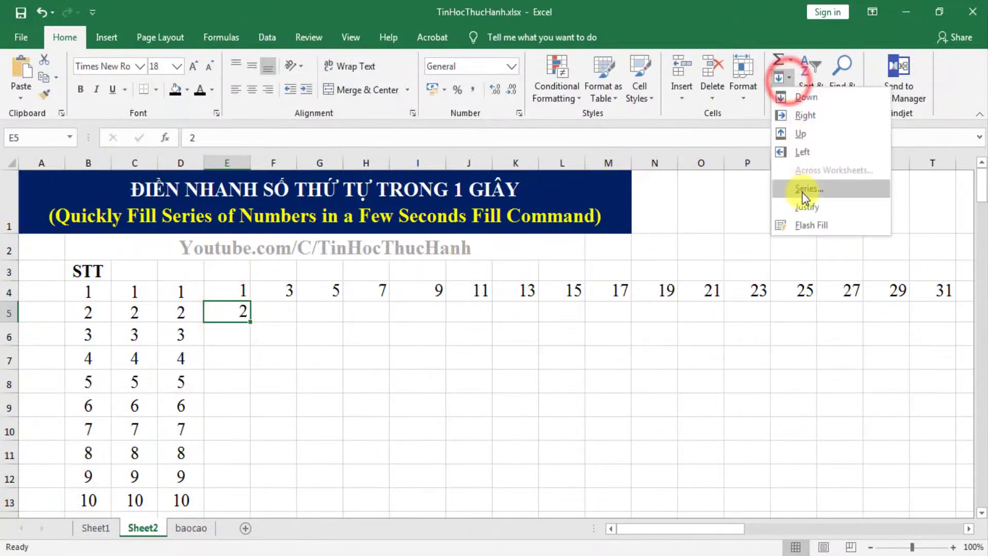
- Fill row 5 from E5 as a linear series with step value 10
click(827, 188)
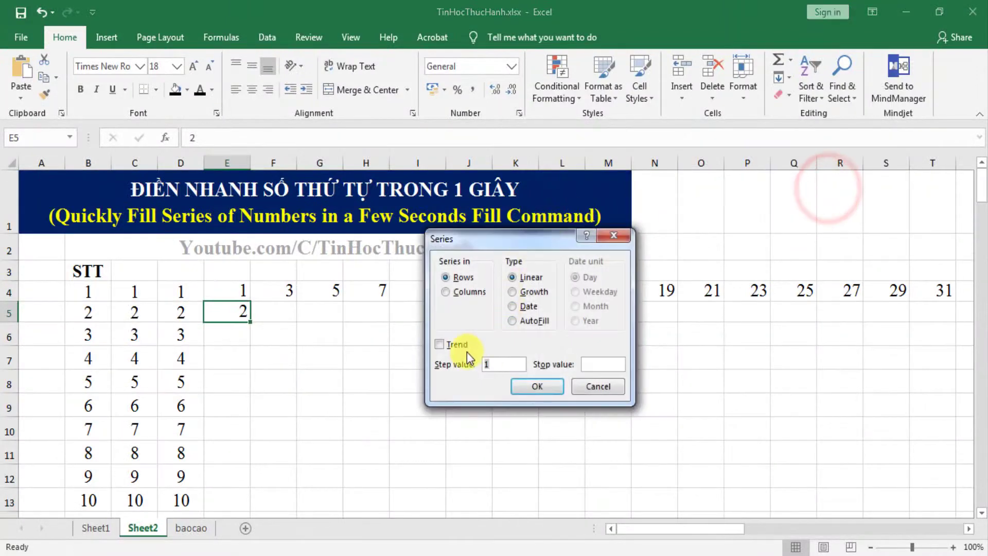
click(491, 364)
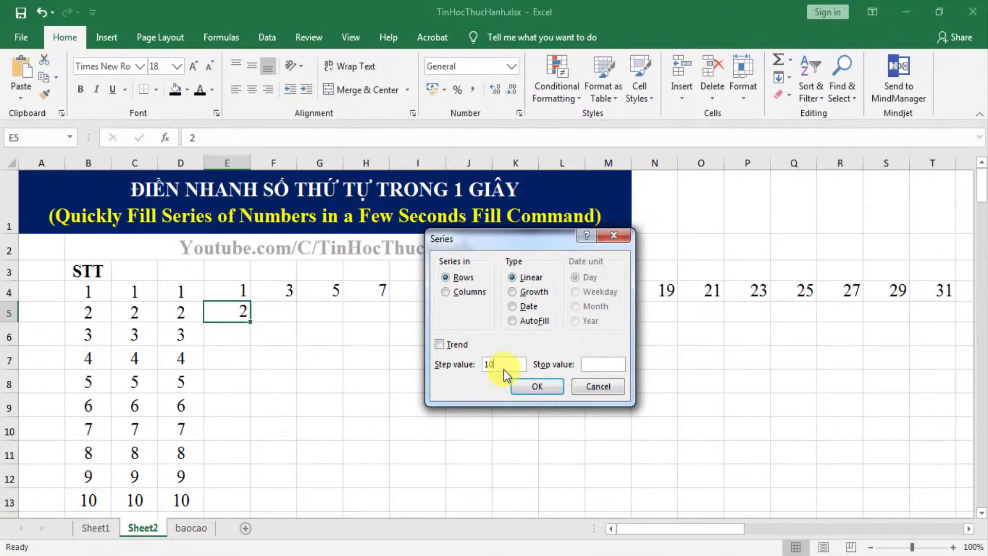
text(0)
click(603, 362)
click(535, 386)
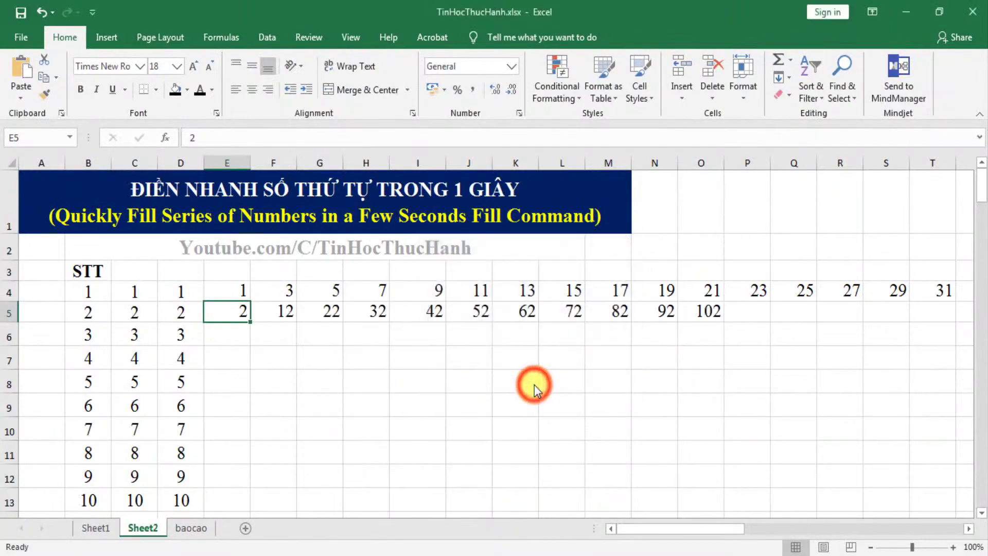
- Check row 5 ends at 102 in O5, then select E5 as the next series start
click(696, 313)
drag(231, 311, 691, 314)
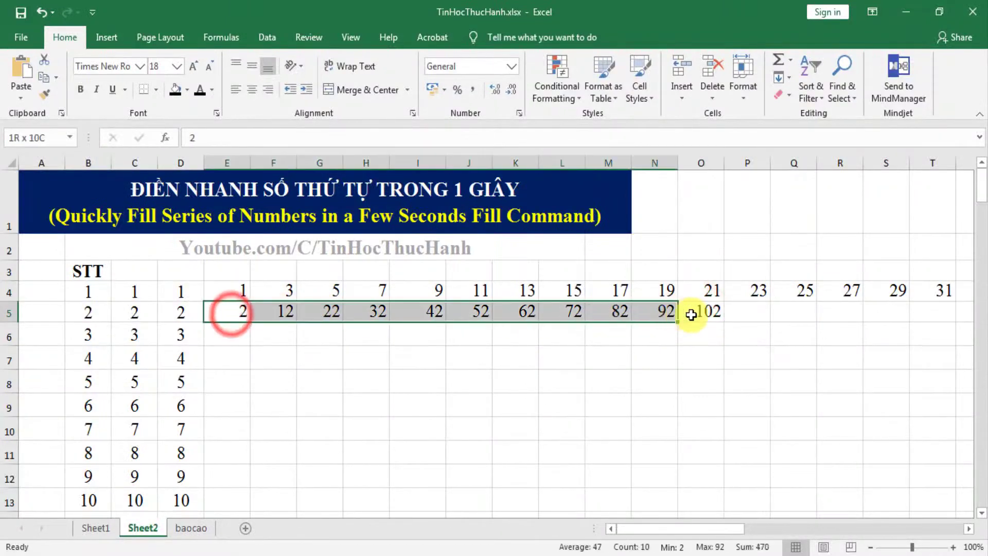
click(236, 335)
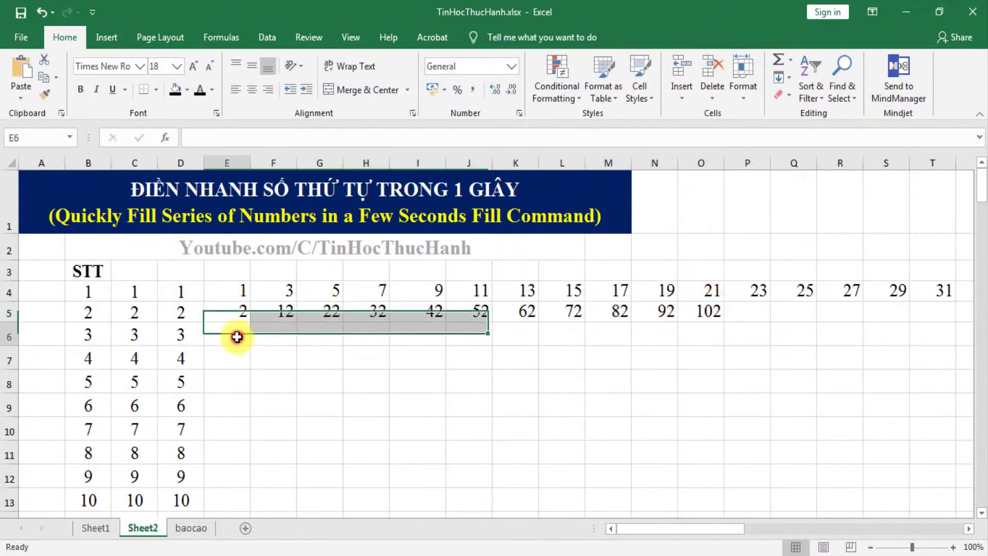
click(243, 312)
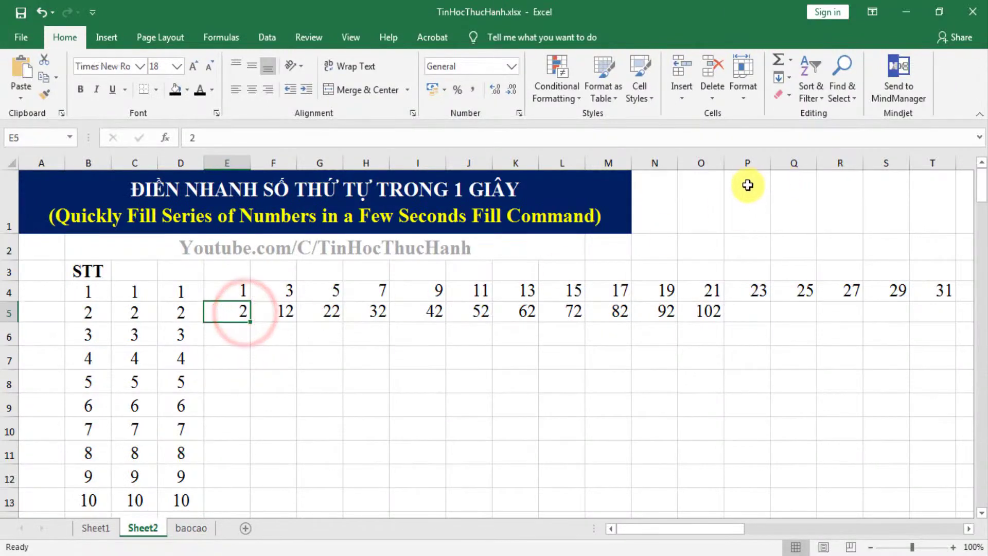
- Fill a column series down from E5 with step value 100 and a stop value, giving 102, 202, 302…
click(790, 78)
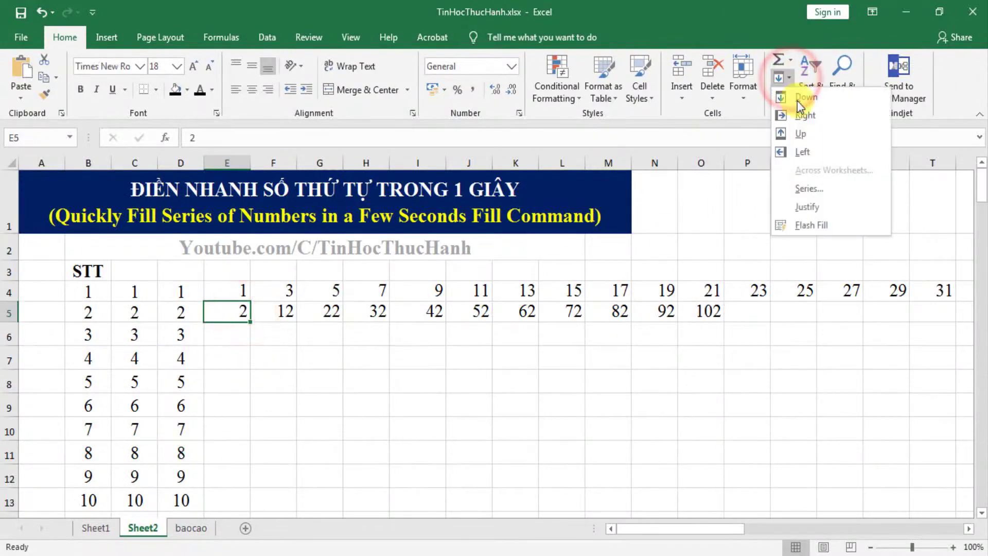
click(810, 189)
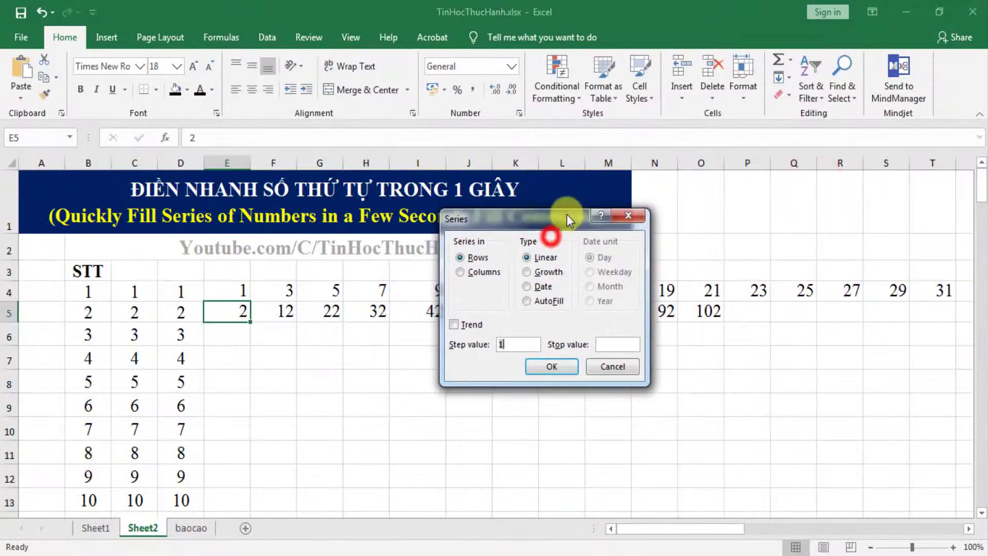
double_click(525, 325)
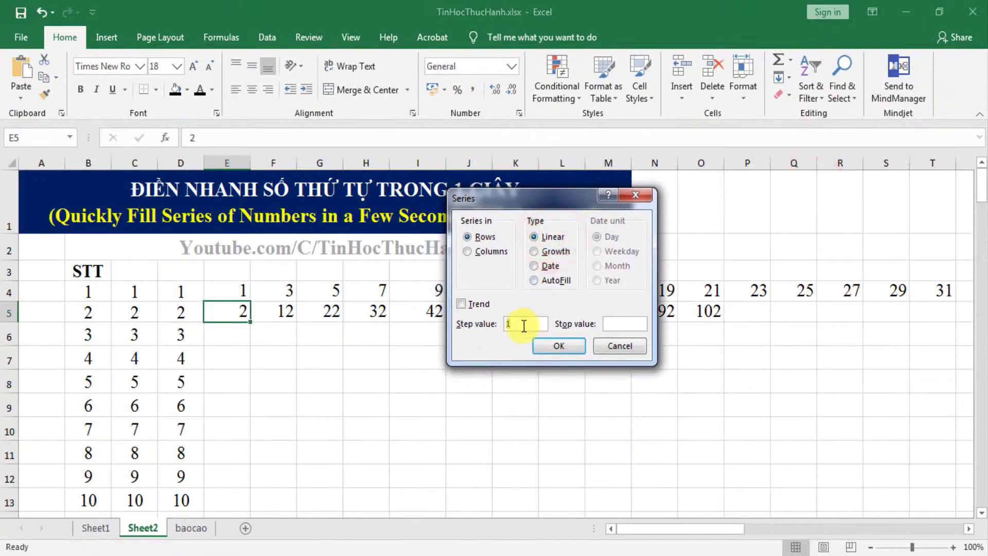
double_click(524, 325)
double_click(524, 324)
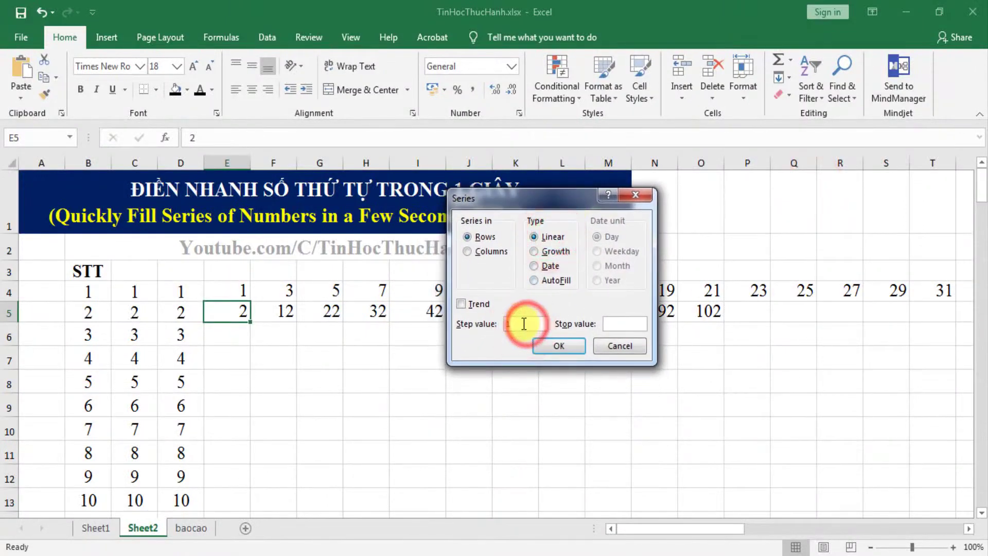
click(467, 251)
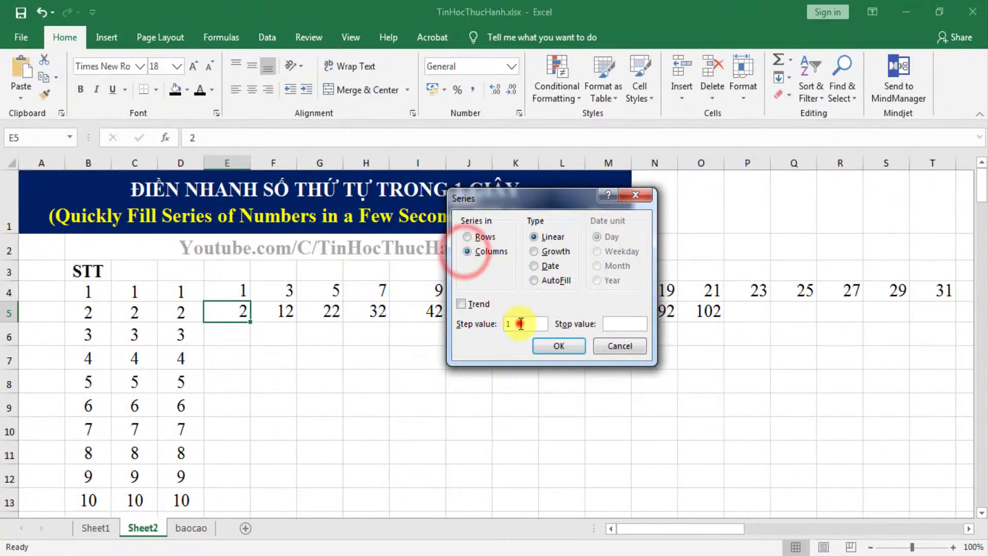
double_click(512, 324)
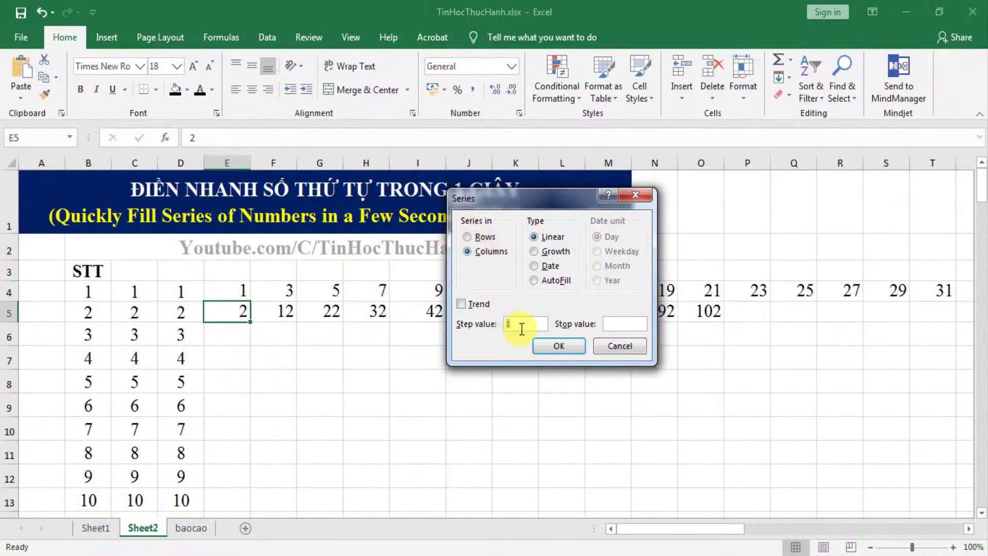
text(00)
click(619, 322)
text(0)
text(02)
click(563, 349)
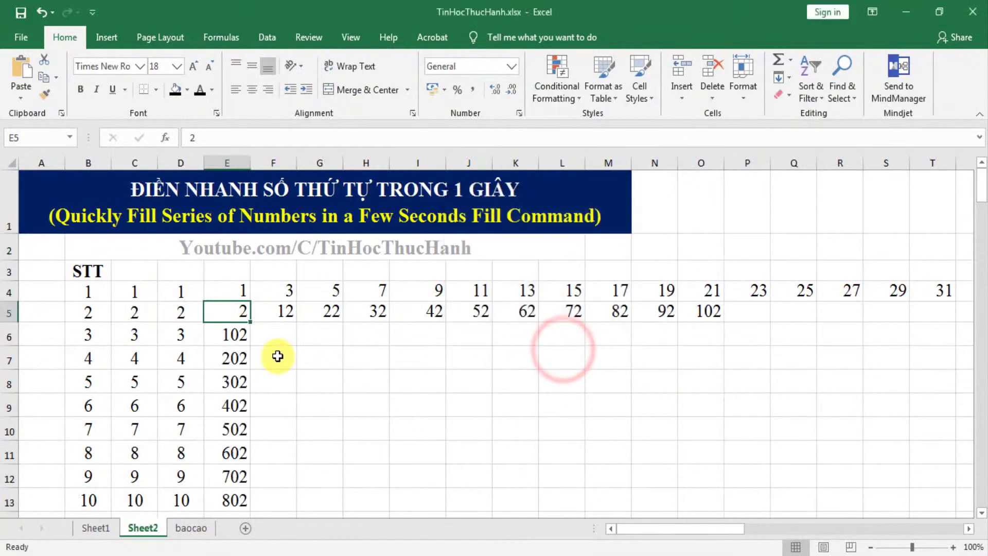
click(228, 335)
scroll(242, 414, down, 4)
scroll(241, 417, down, 5)
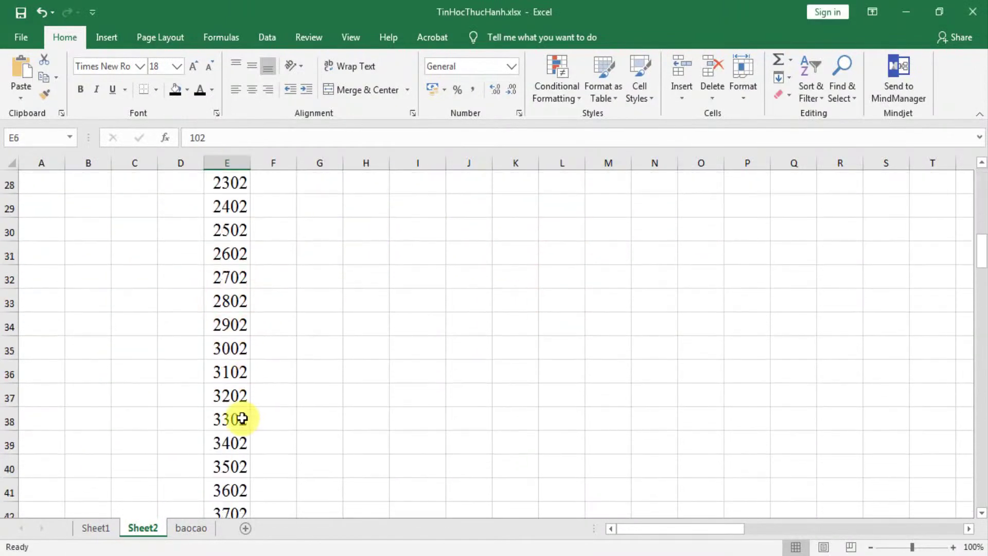
scroll(241, 418, down, 7)
scroll(242, 417, down, 5)
scroll(238, 415, down, 9)
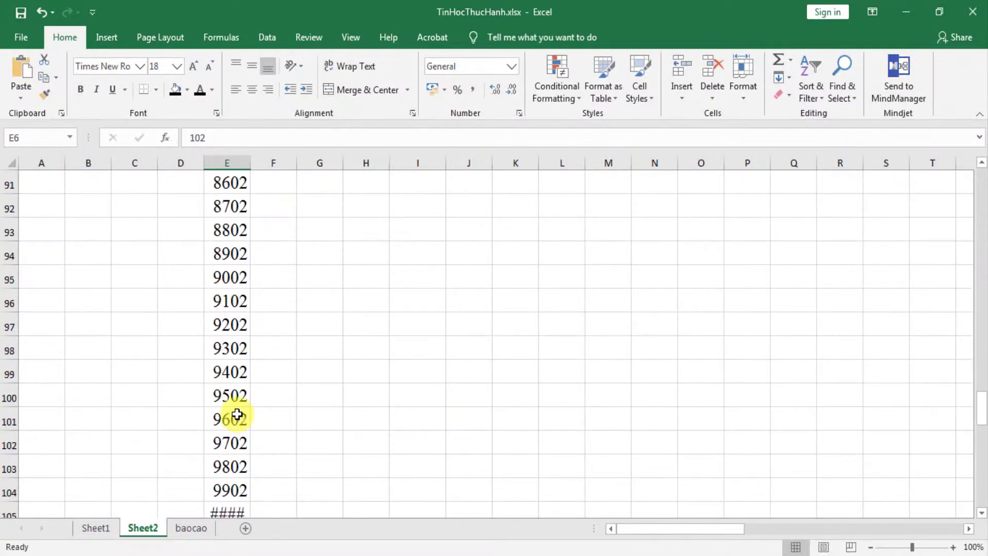
scroll(236, 411, up, 7)
scroll(232, 404, up, 9)
scroll(231, 404, up, 10)
scroll(229, 402, up, 4)
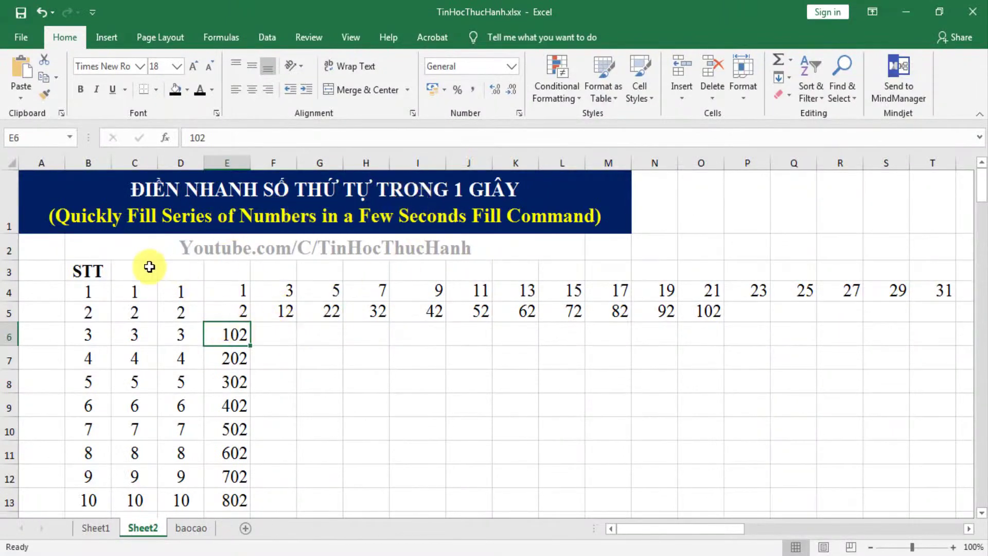
click(78, 290)
click(332, 332)
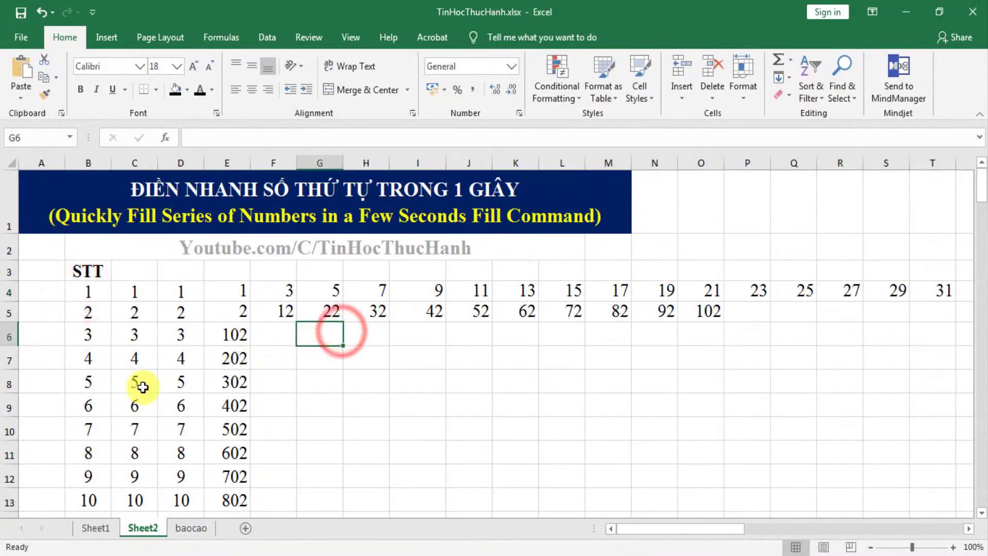